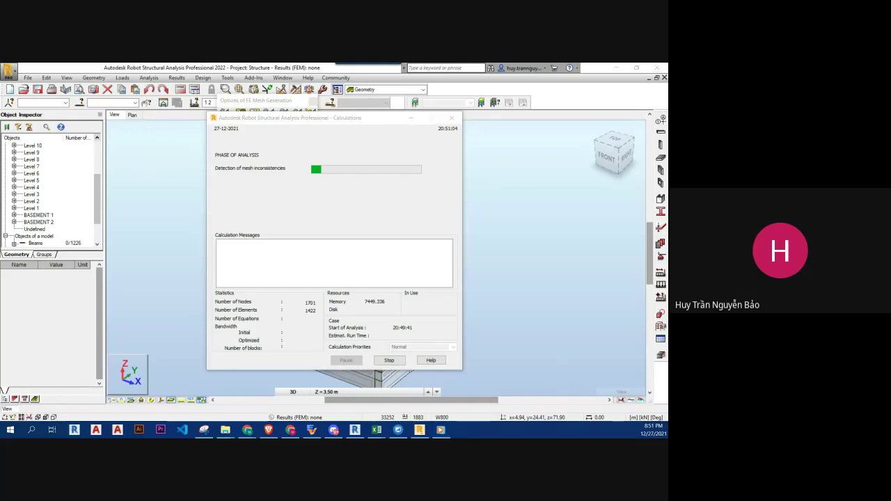
Step: Leave the Robot calculation running through mesh regeneration and switch to the desktop
key("super+d")
key("super+d")
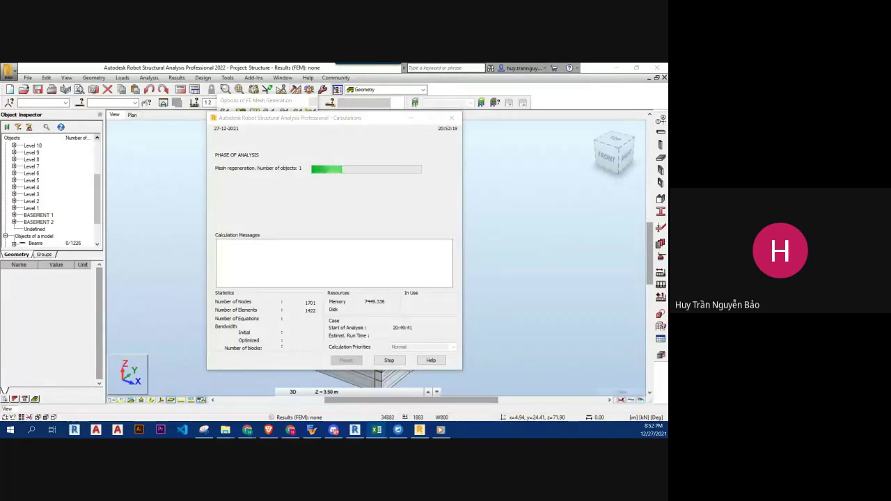
Step: In the Excel attendance list, delete rows 12–13 holding students 9 and 10
key("alt+Tab")
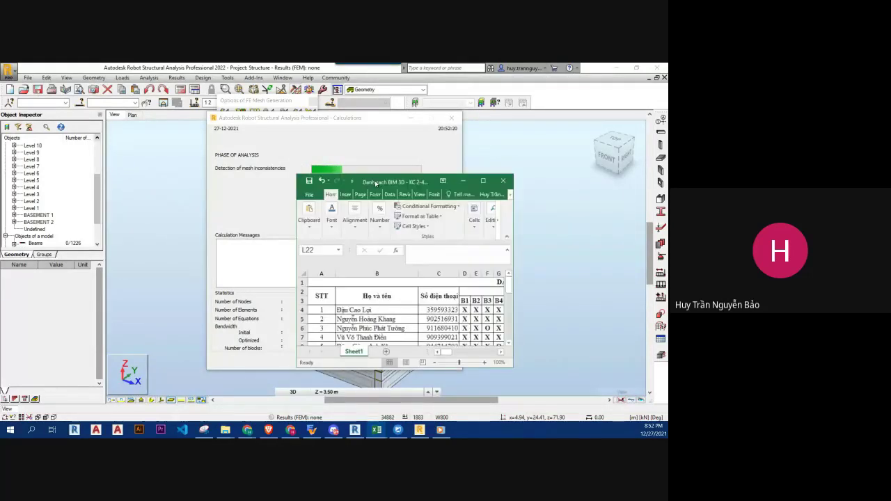
scroll(261, 256, "down", 1)
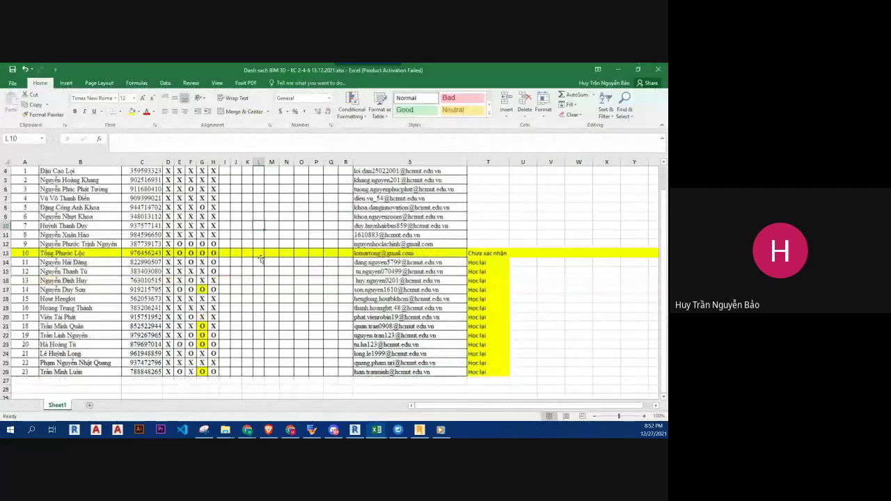
scroll(260, 256, "up", 1)
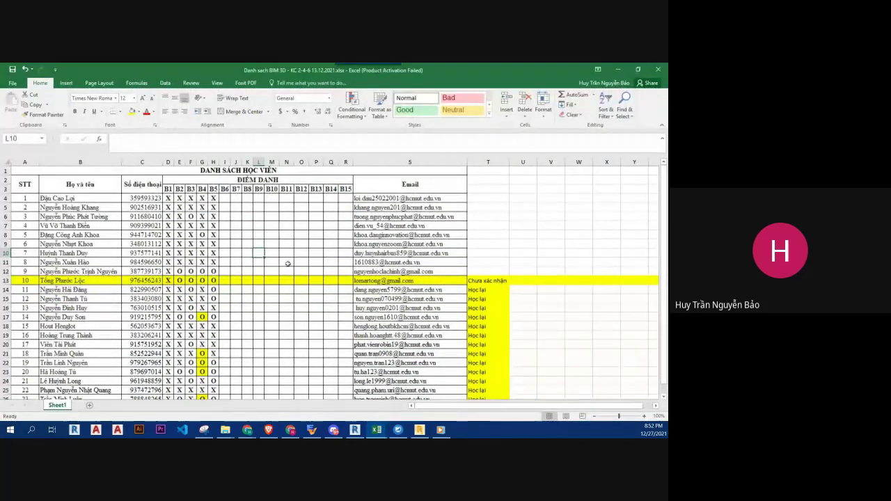
left_click(247, 270)
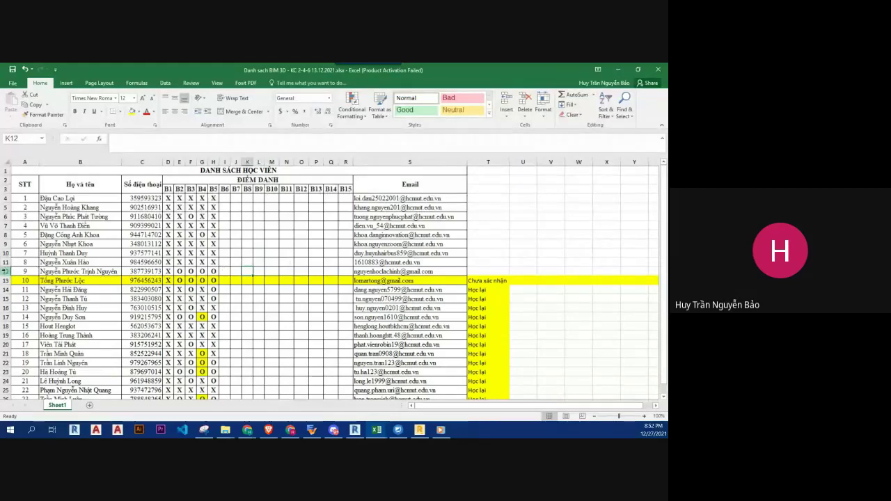
left_click(6, 271)
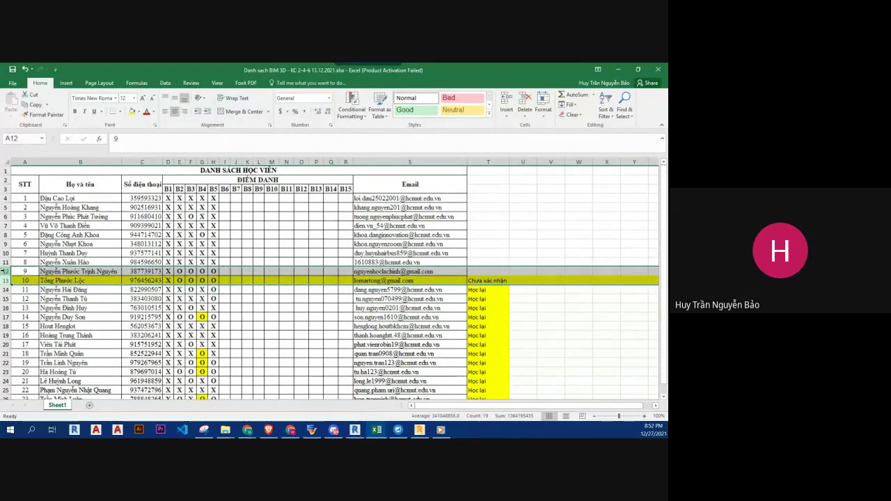
right_click(5, 271)
left_click(37, 344)
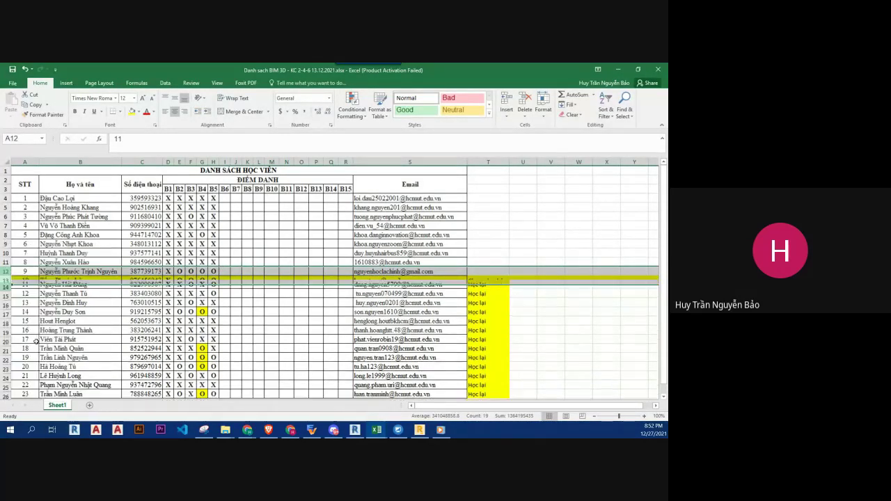
Step: Renumber the STT column 1 to 21 from A4 down to A24
left_click(40, 200)
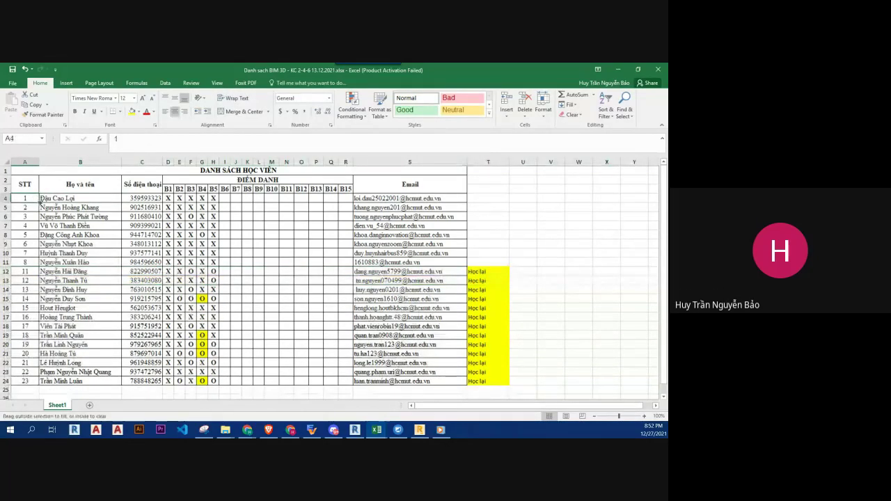
left_click_drag(39, 202, 33, 381, "ctrl")
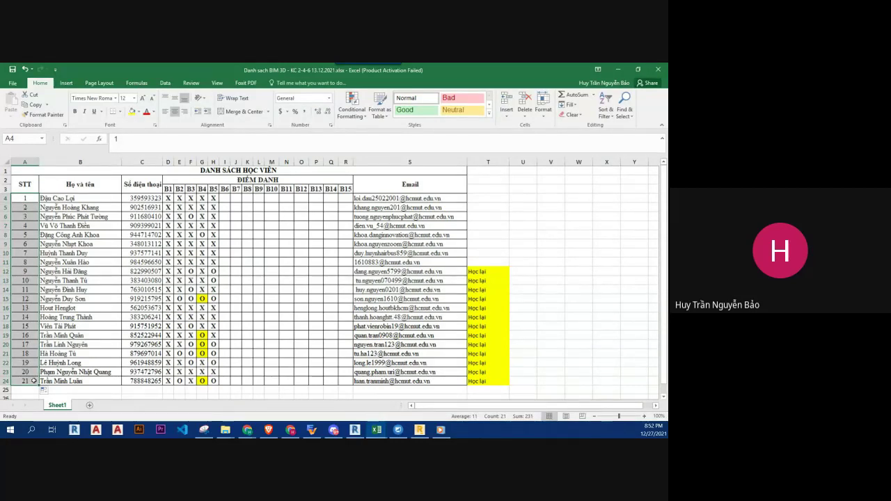
left_click(258, 317)
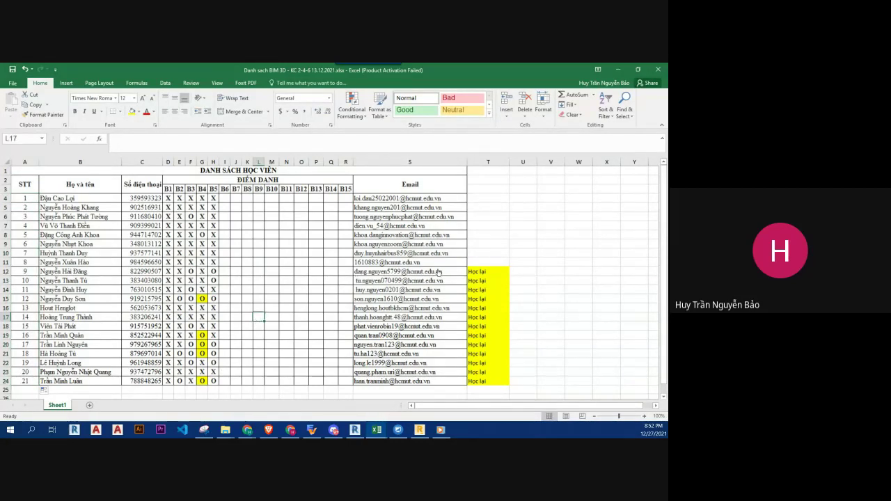
Step: Give cells A4:T11, students 1 through 8, a light green fill
left_click_drag(480, 261, 31, 195)
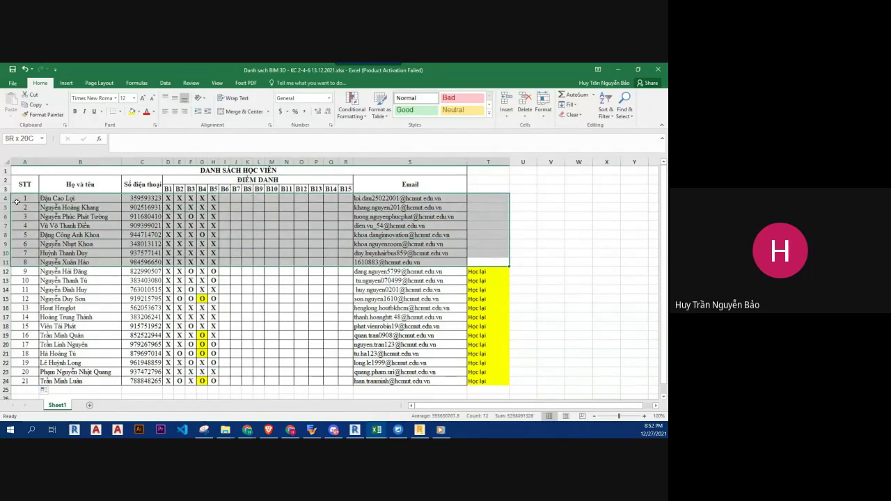
left_click(139, 111)
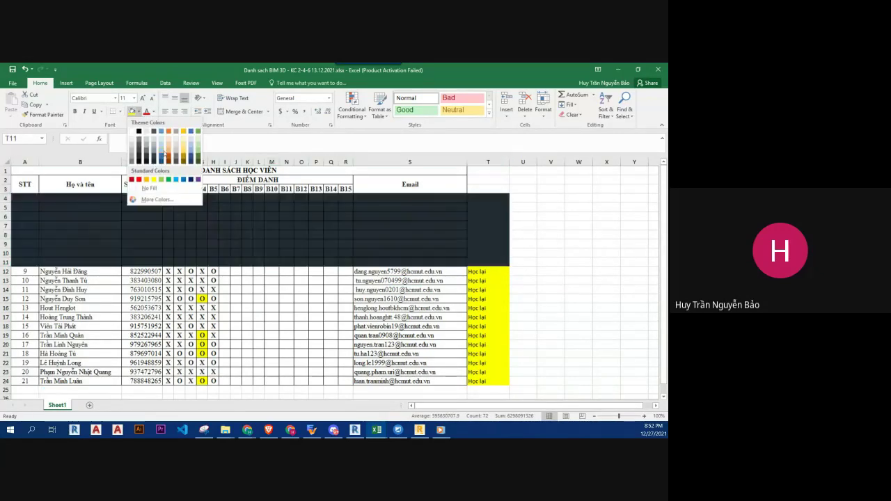
left_click(198, 139)
left_click(522, 217)
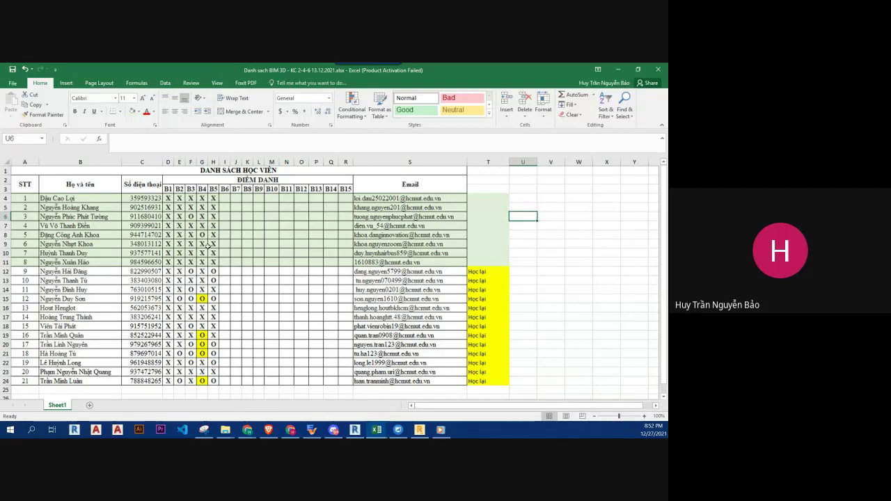
left_click(213, 262)
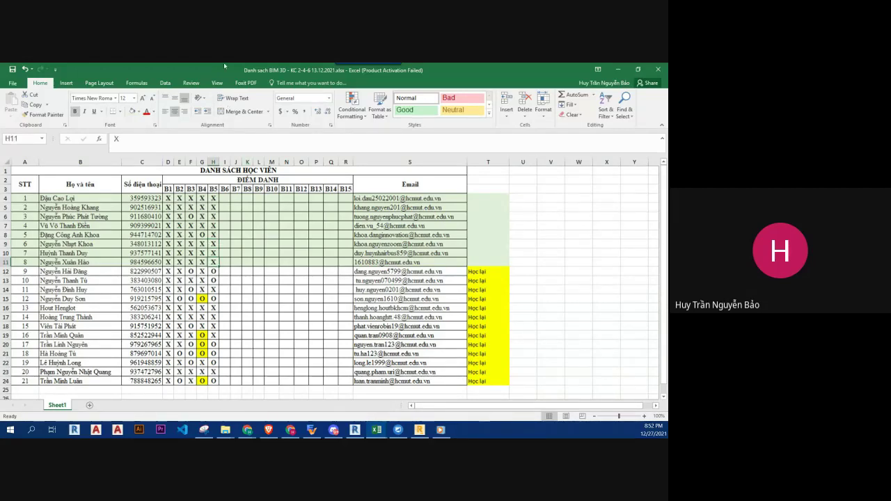
Step: Return to Robot and let the calculation finish on the tower model
key("alt+Tab")
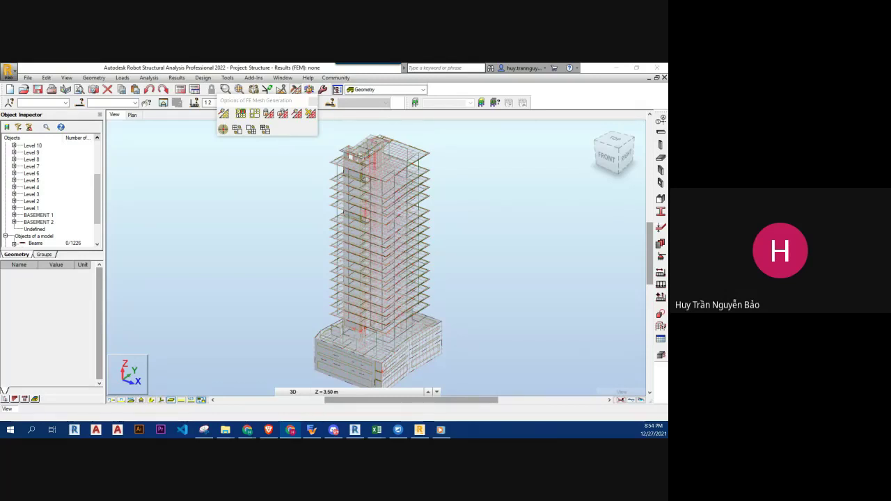
Step: Close the floating Options of FE Mesh Generation toolbar in Robot
left_click(493, 235)
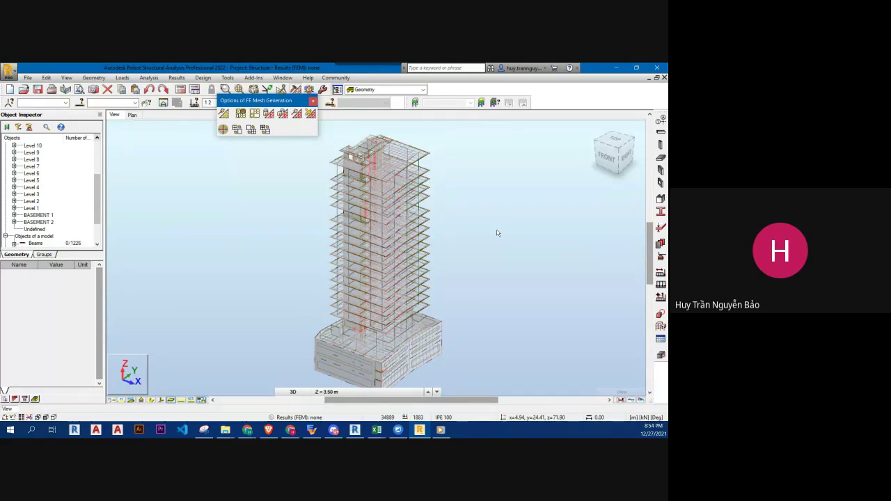
left_click(313, 100)
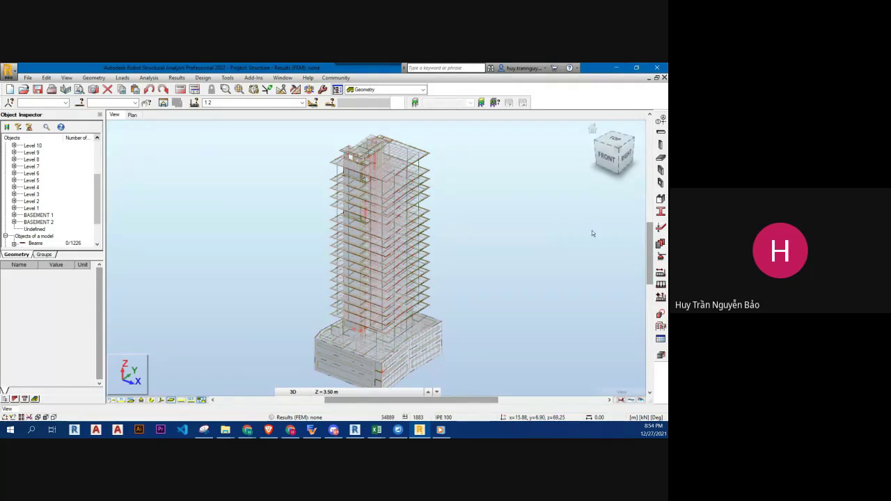
Step: Bring up the Selection dialog and place it beside the tower model
left_click(46, 77)
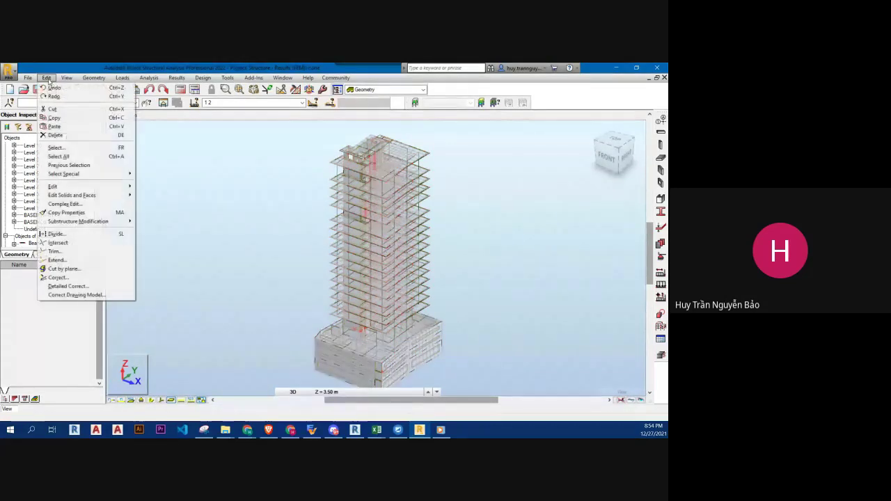
left_click(69, 146)
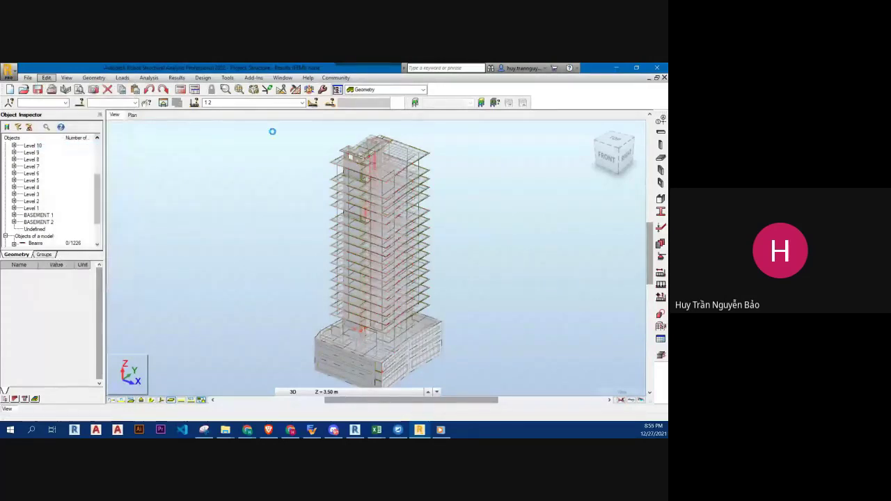
left_click_drag(563, 118, 157, 151)
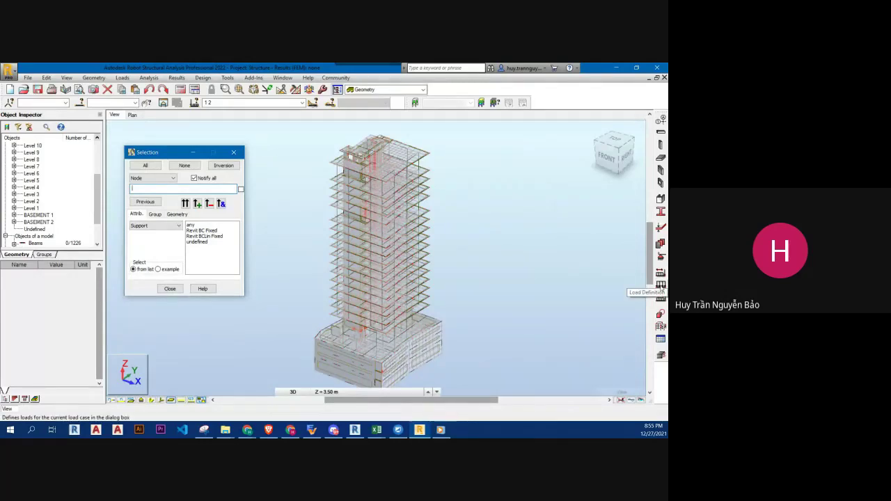
Step: Define a uniform planar surface load in Z for load case DL1
left_click(661, 286)
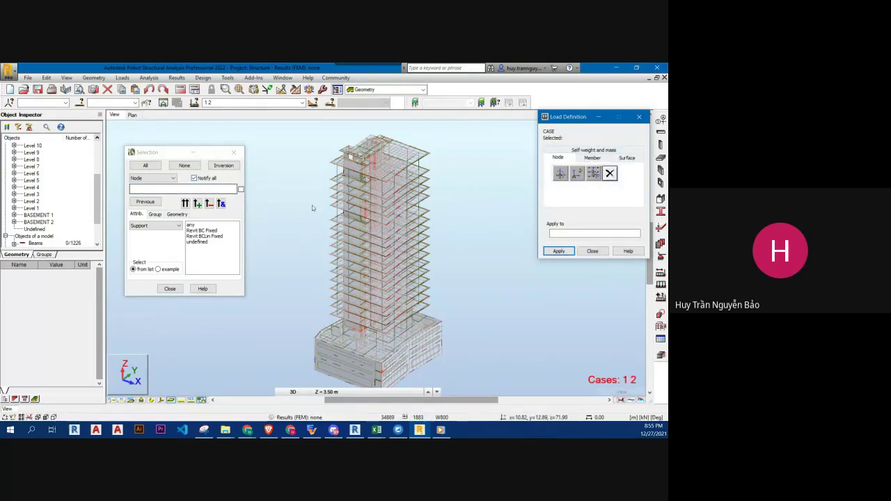
left_click(628, 158)
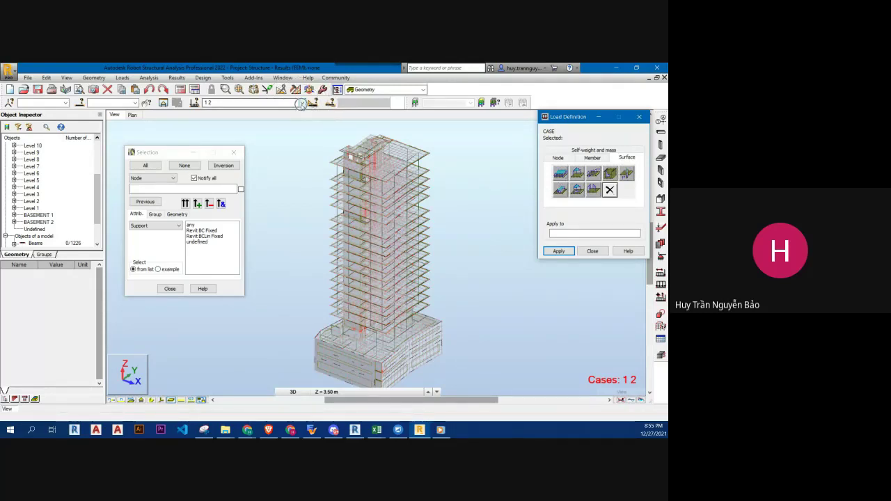
left_click(302, 103)
left_click(223, 112)
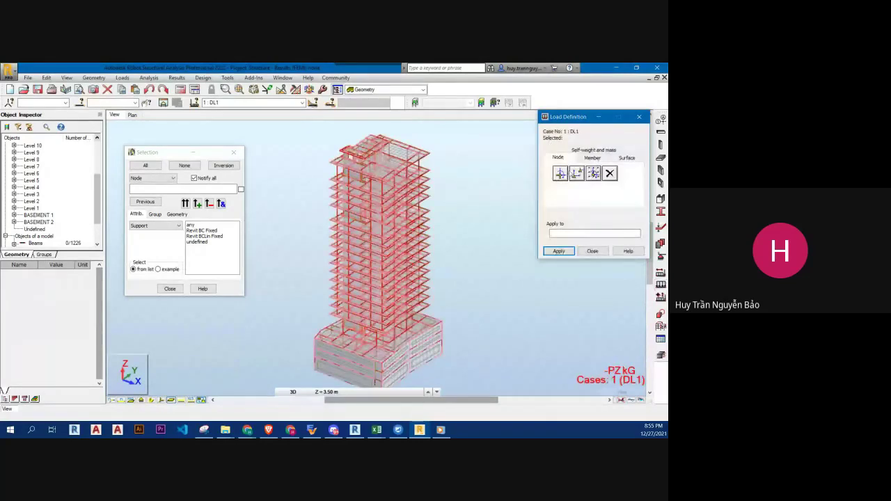
left_click(627, 157)
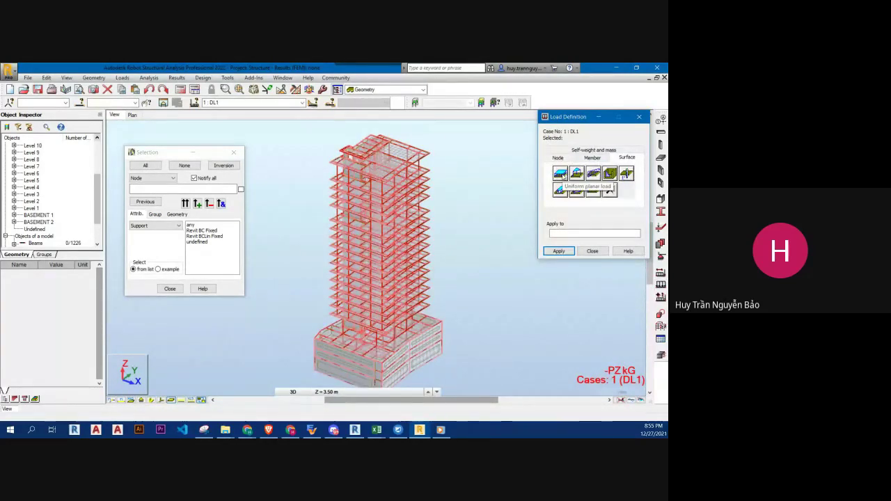
left_click(561, 174)
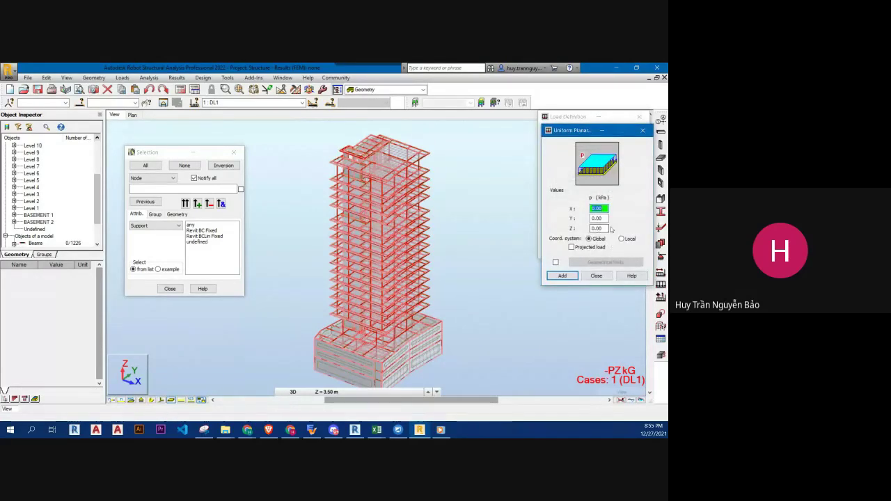
left_click(597, 228)
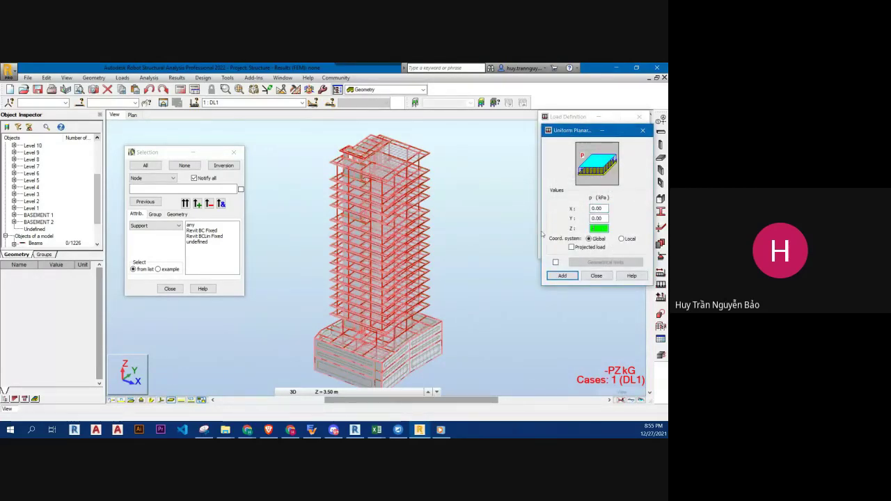
type("-3")
left_click(556, 276)
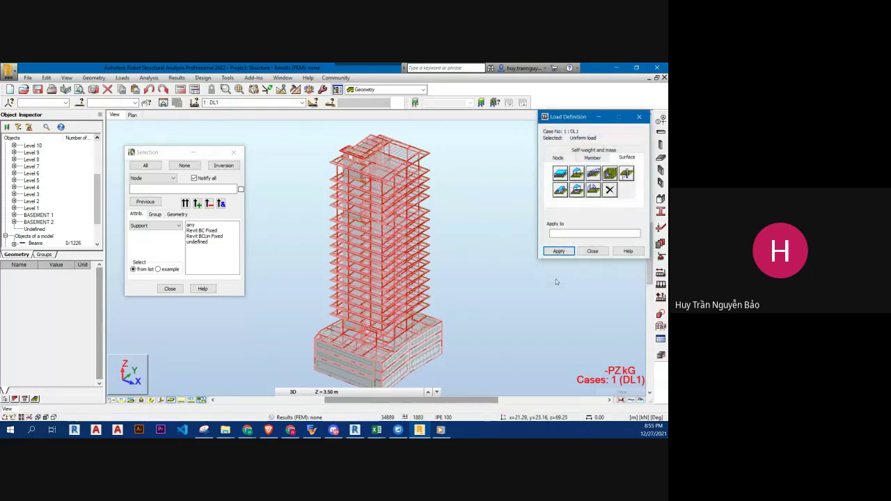
Step: Select panels of thickness 150, 180 and 250 and apply the DL1 load to them
left_click(164, 179)
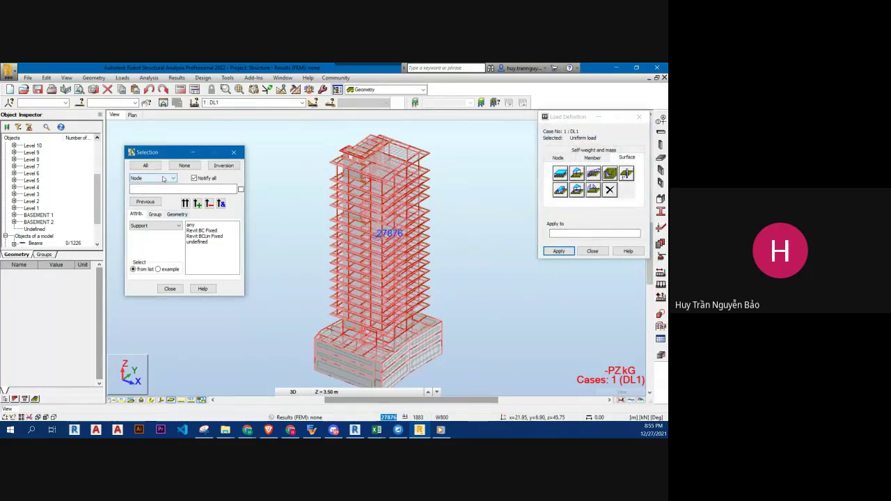
left_click(142, 208)
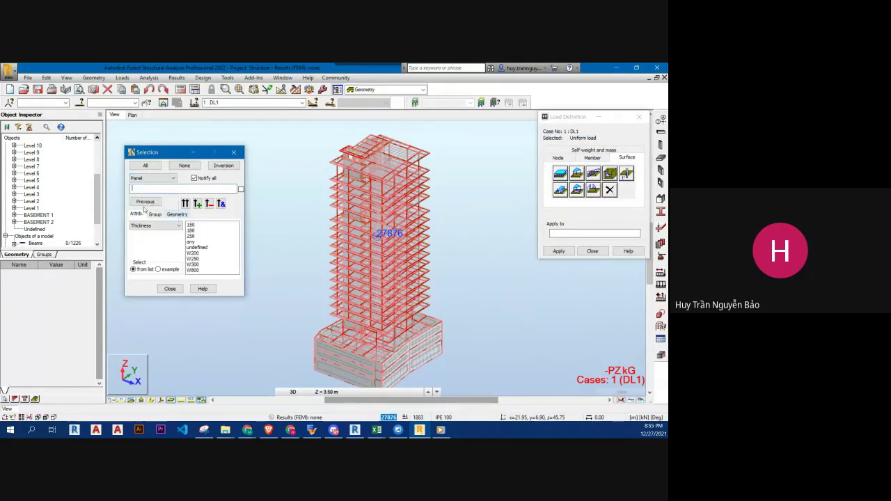
left_click(150, 178)
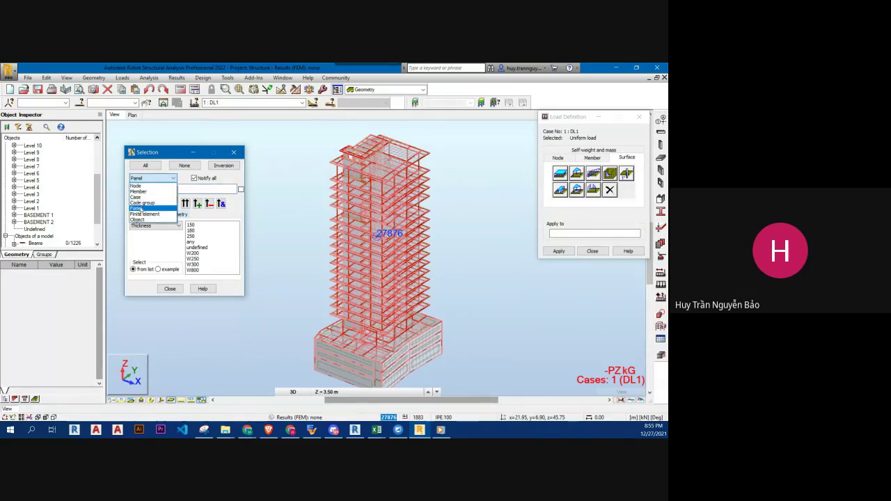
left_click(159, 226)
left_click(149, 178)
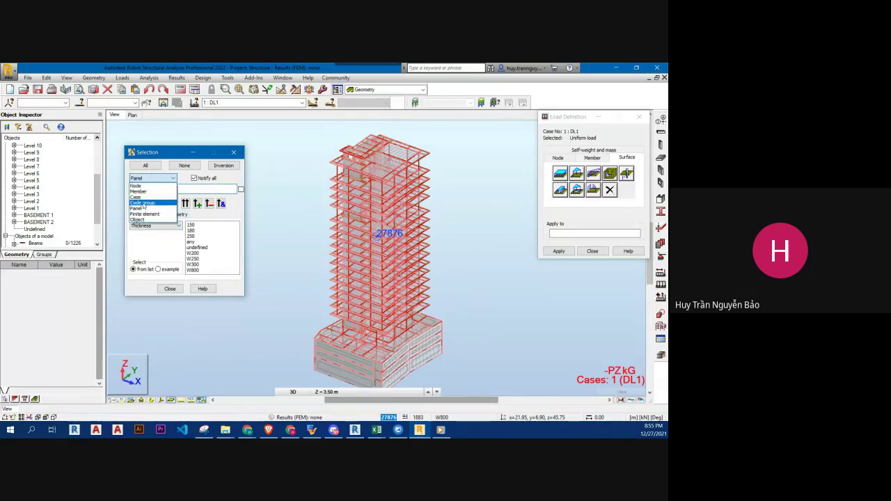
left_click(156, 208)
left_click_drag(190, 226, 192, 235)
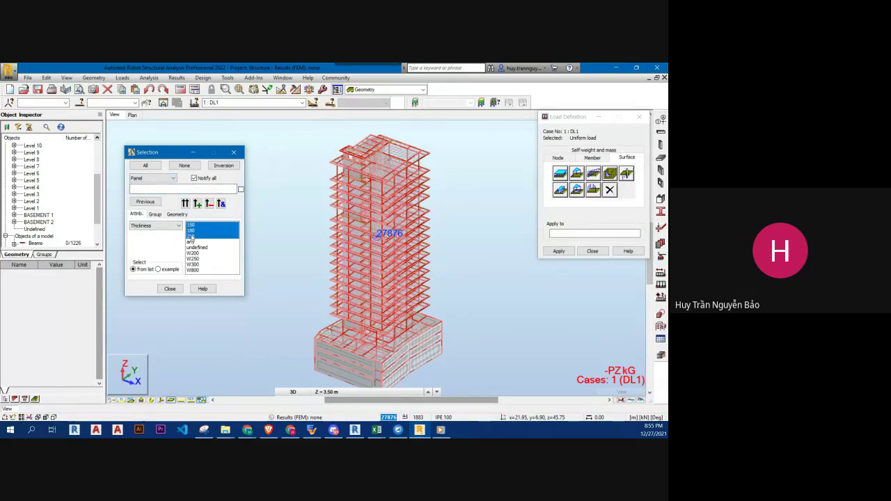
left_click(185, 203)
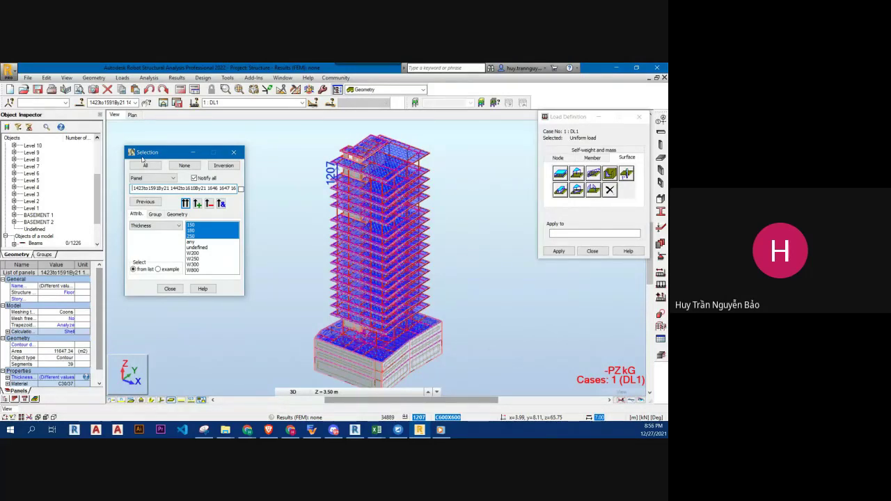
left_click(568, 253)
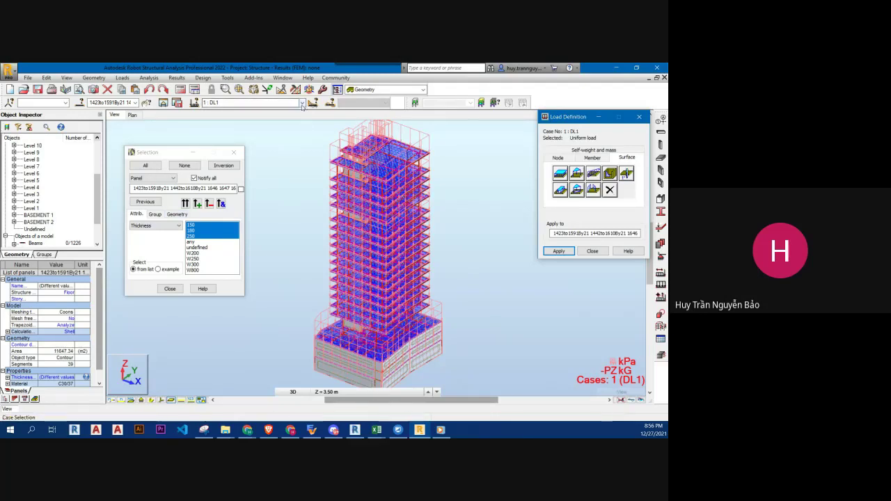
Step: Switch to load case LL1 and select the 150, 180 and 250 thickness panels
left_click(278, 102)
left_click(277, 117)
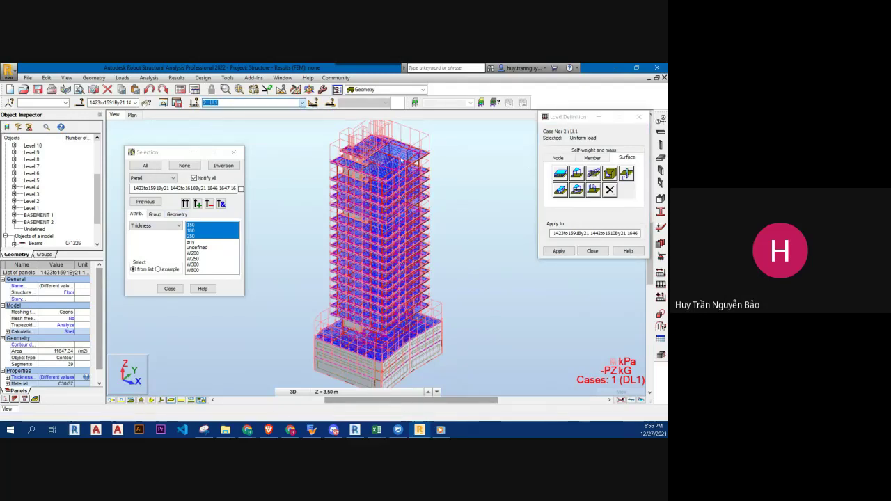
left_click(633, 160)
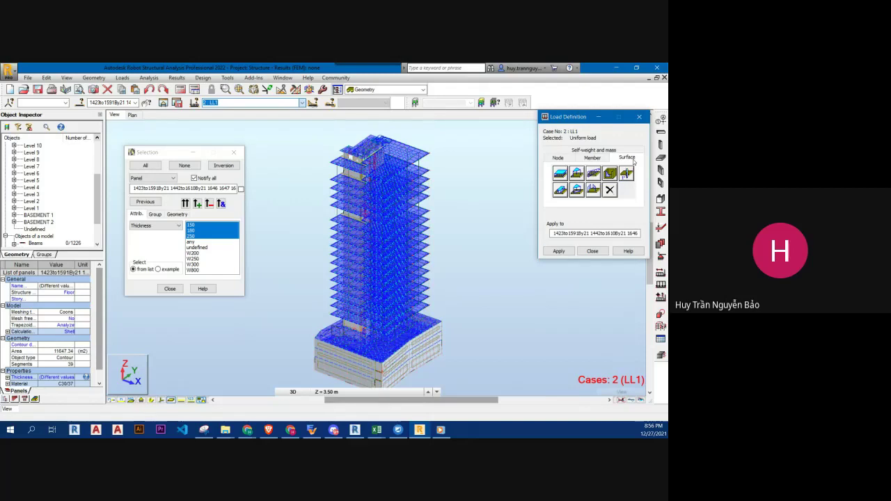
left_click(560, 172)
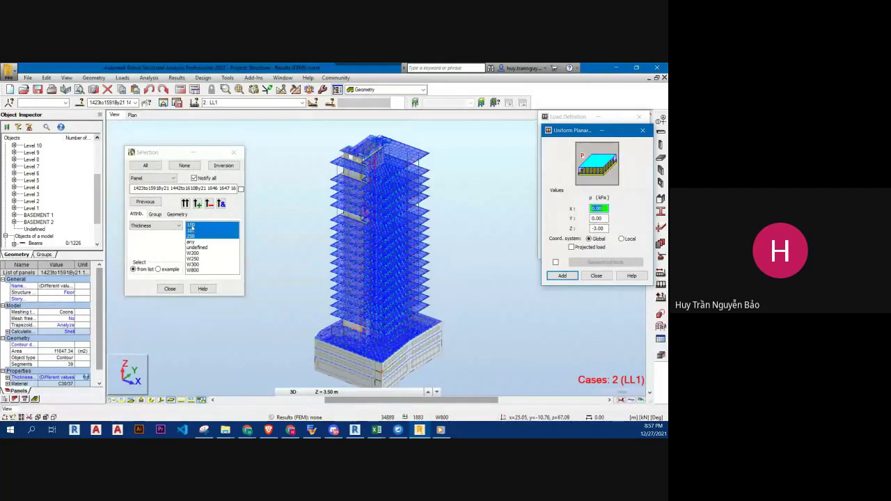
left_click(190, 226)
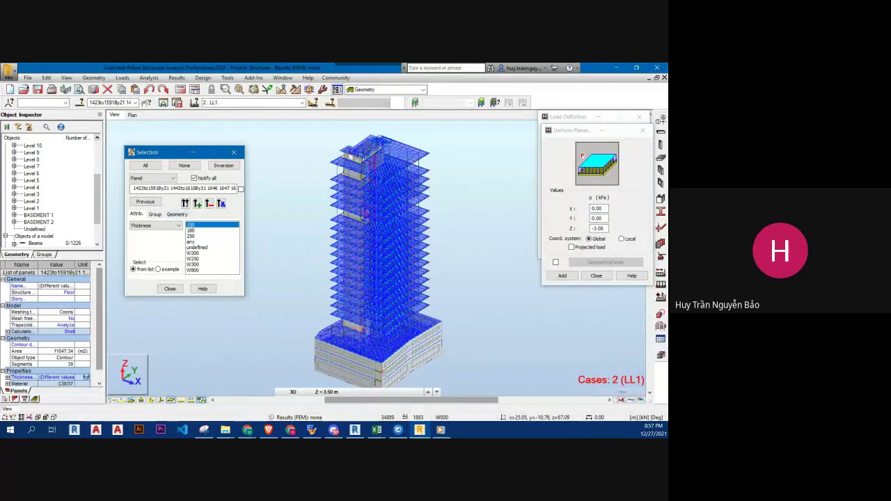
left_click(185, 202)
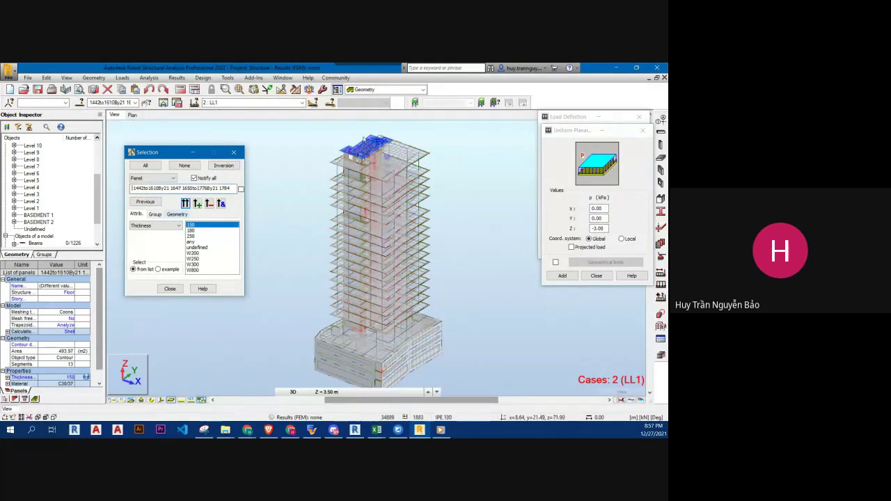
left_click(190, 230)
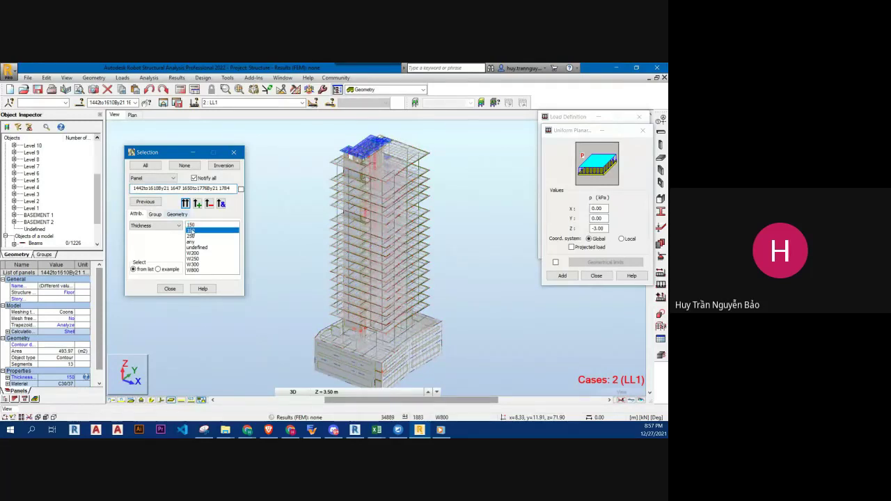
left_click(185, 202)
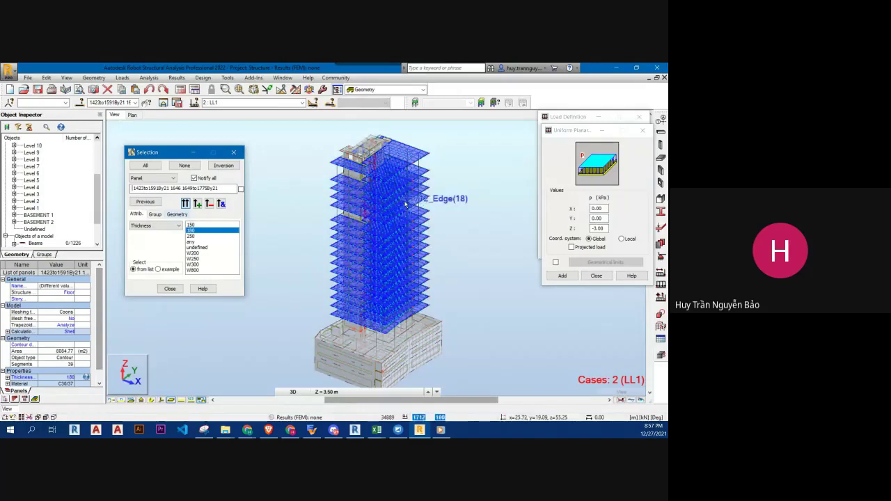
left_click(190, 225, "ctrl")
left_click(190, 236, "ctrl")
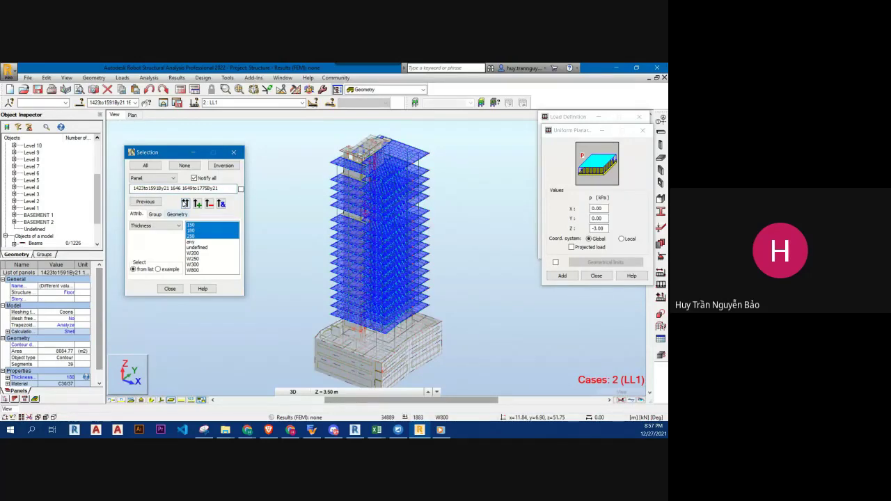
left_click(185, 202)
Step: Apply a -3.00 kPa uniform planar load to those panels and close the load dialogs
left_click(562, 276)
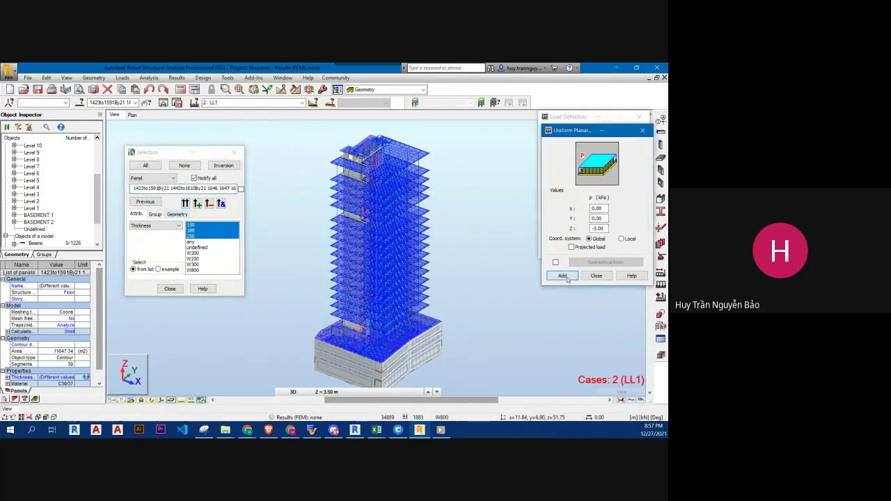
left_click(559, 251)
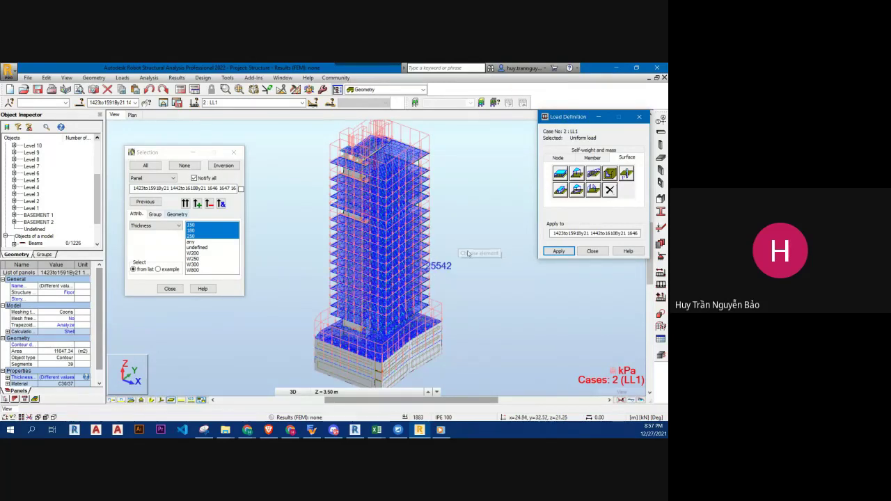
left_click(171, 288)
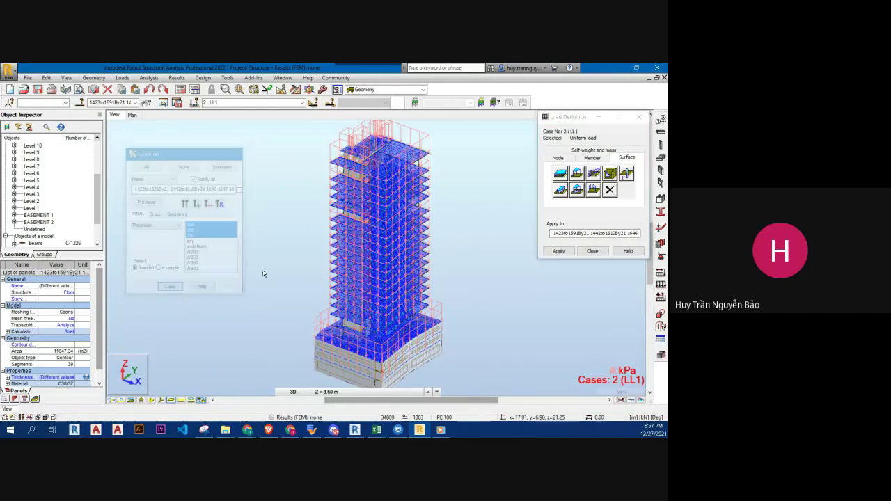
left_click(591, 251)
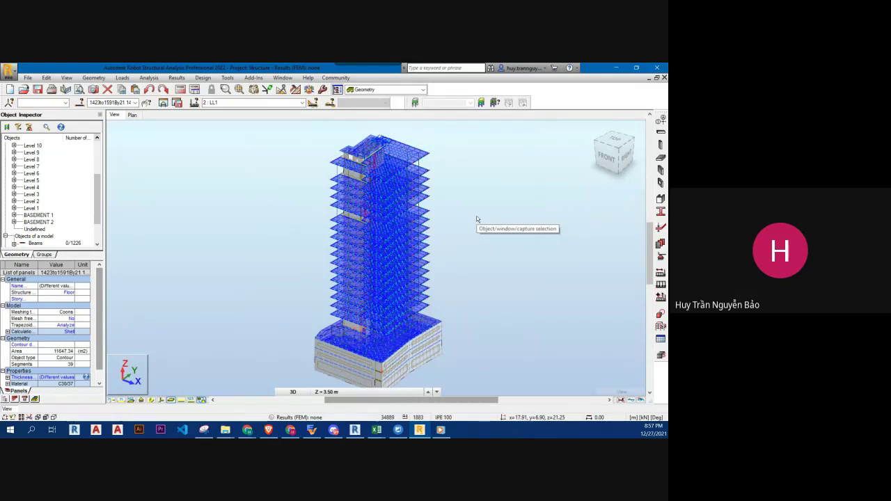
key("Escape")
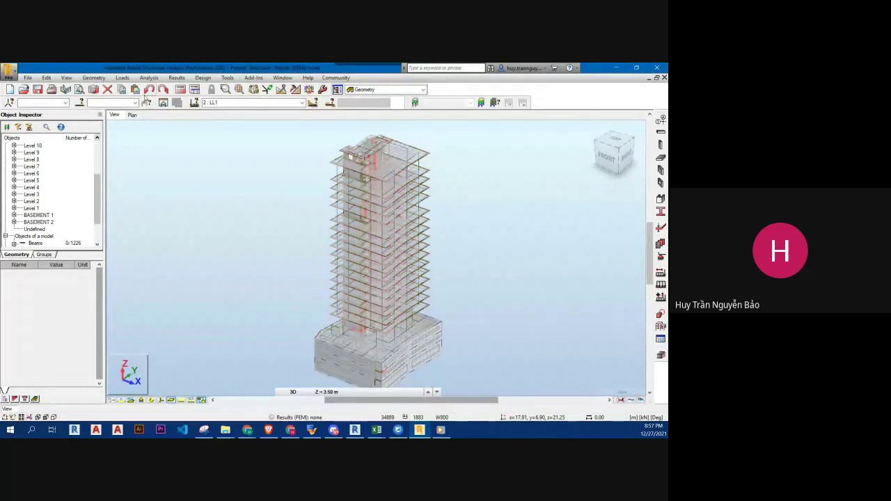
Step: Generate full automatic load combinations with accidental (ACC) and fire (FIRE) combinations excluded
left_click(123, 78)
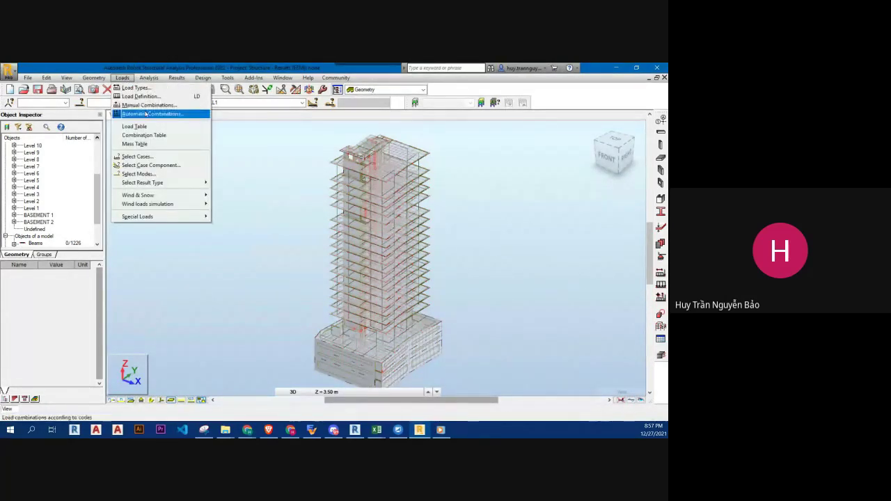
left_click(149, 114)
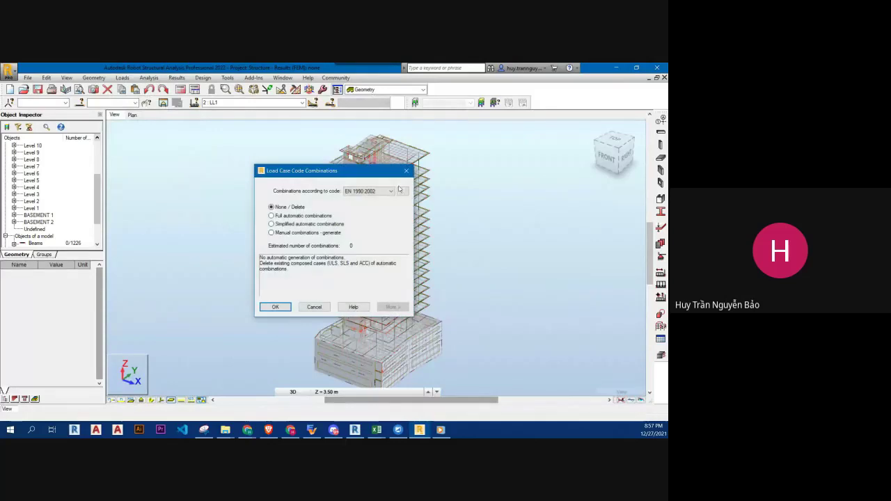
left_click(321, 215)
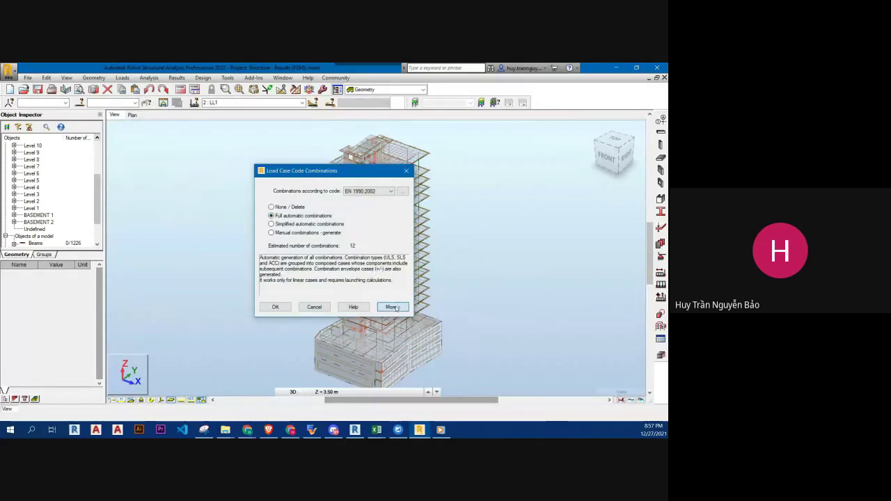
left_click(393, 307)
left_click(255, 258)
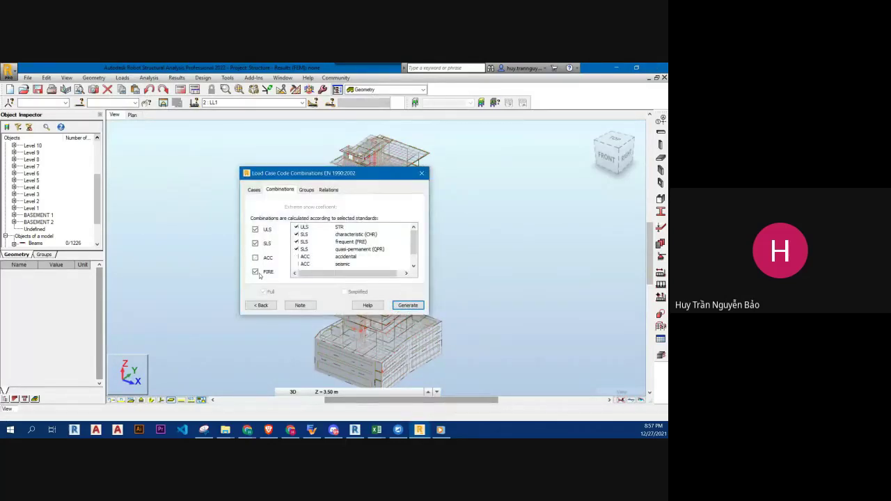
left_click(255, 272)
left_click(410, 307)
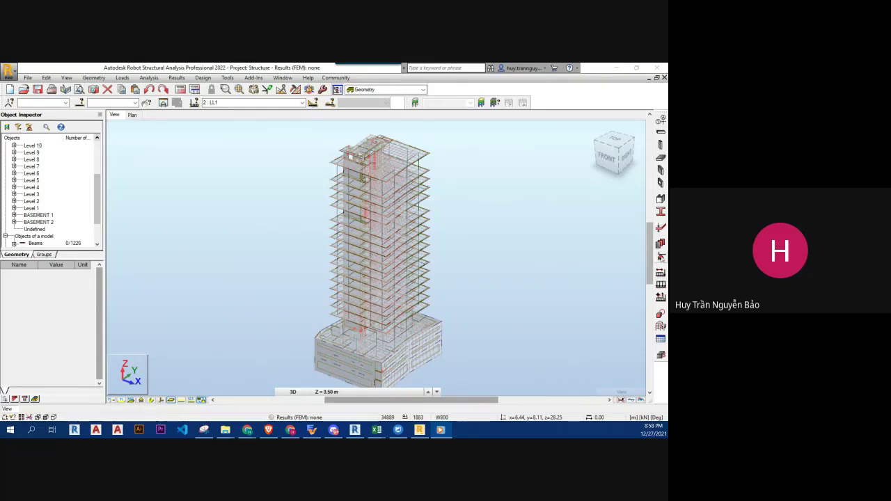
left_click(477, 273)
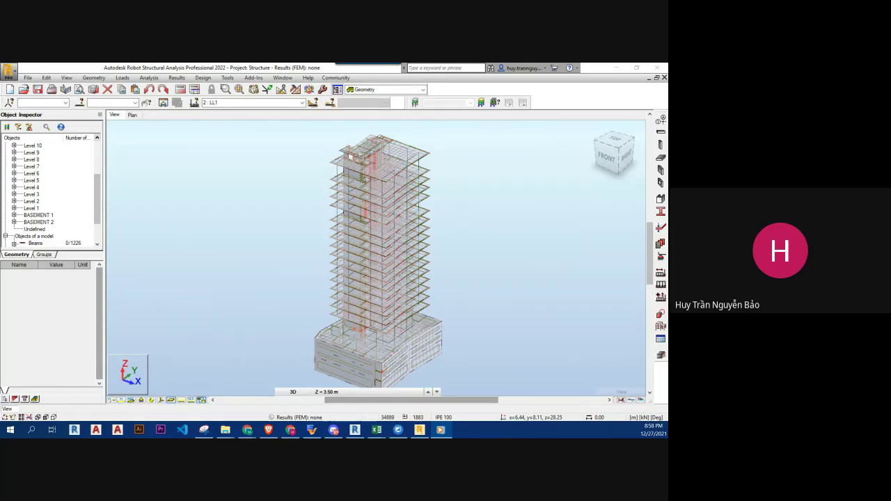
left_click(492, 225)
left_click(557, 268)
left_click(539, 247)
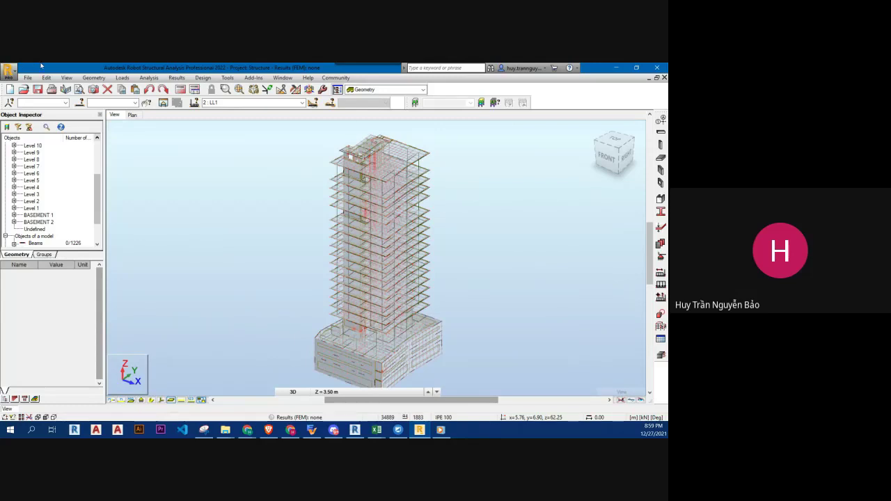
Step: Create a new Modal analysis case in Analysis Types, keeping the name Modal
left_click(142, 79)
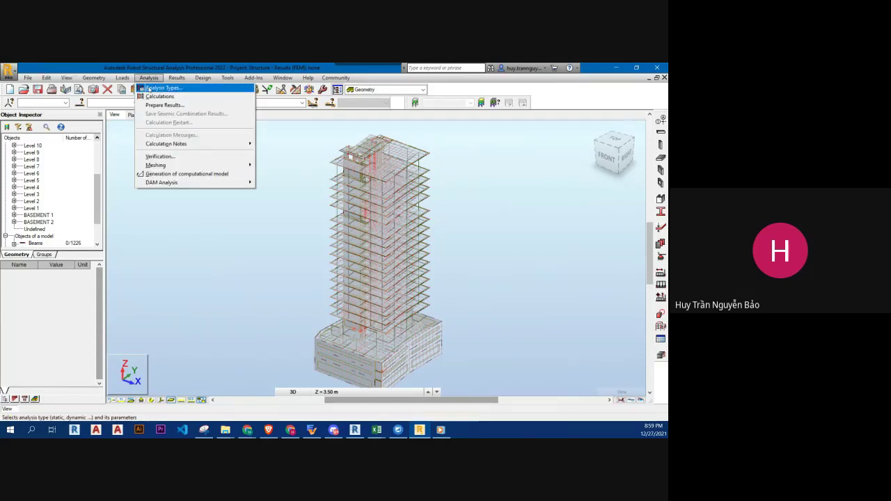
left_click(160, 87)
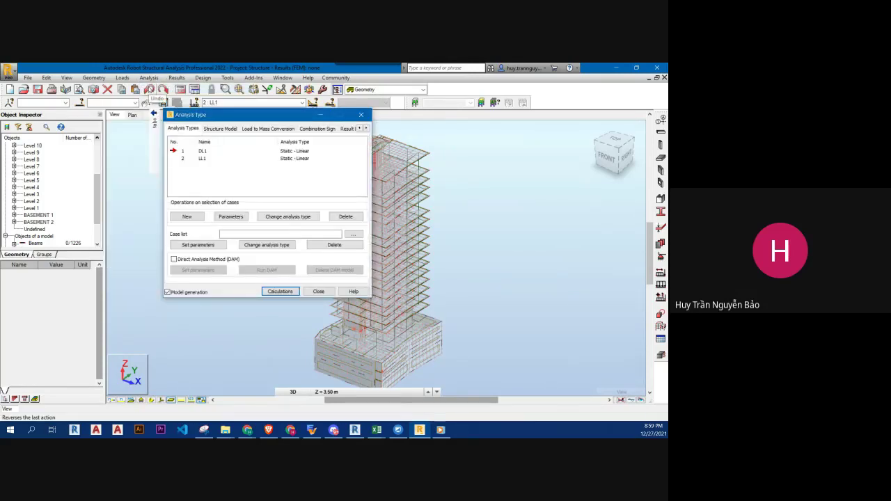
left_click(188, 216)
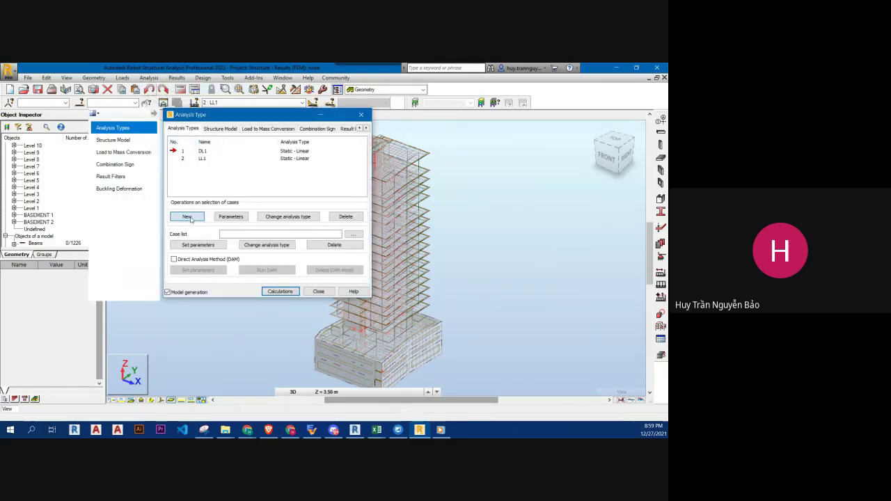
left_click(276, 133)
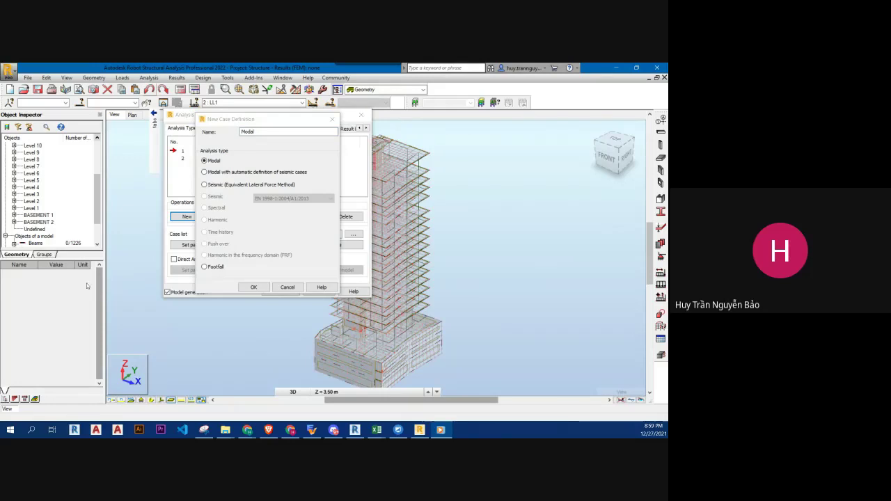
left_click(252, 287)
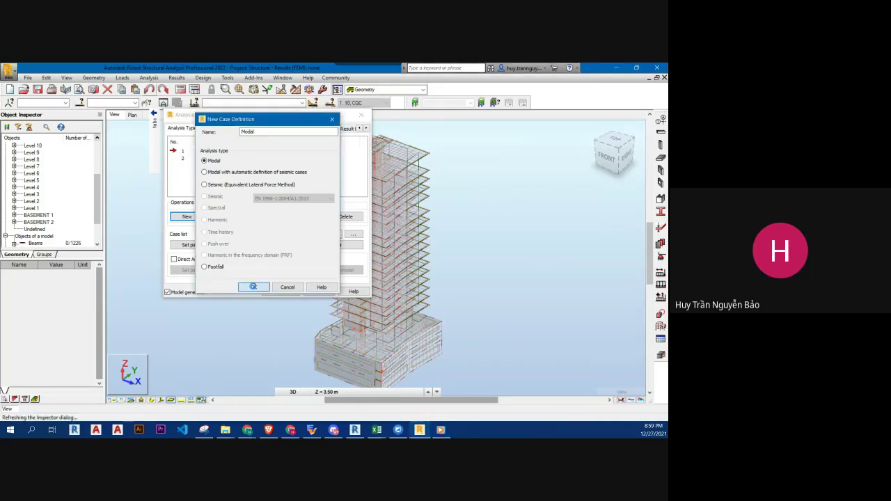
left_click(253, 287)
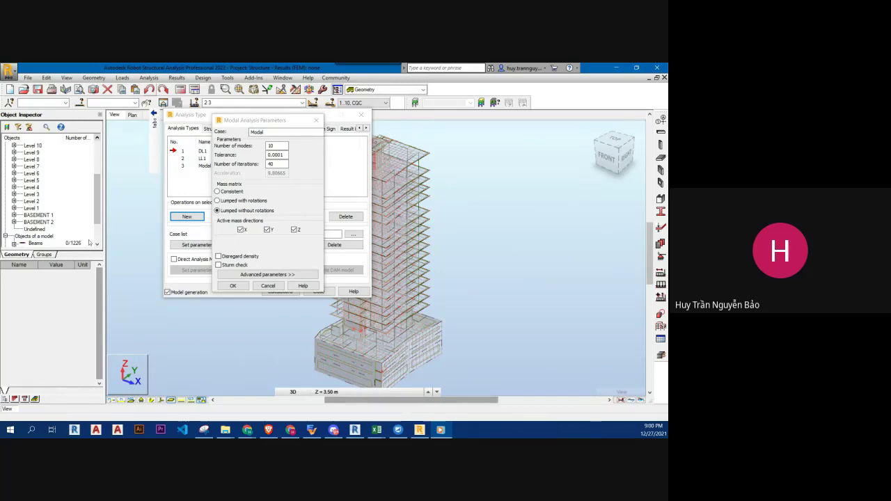
Step: Expand the Modal parameters to show advanced settings, then open a new browser window
left_click(284, 275)
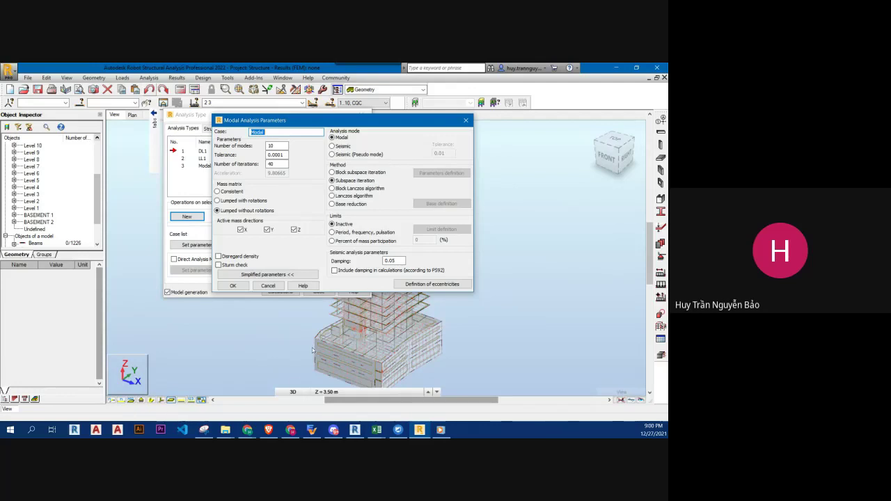
left_click(272, 431)
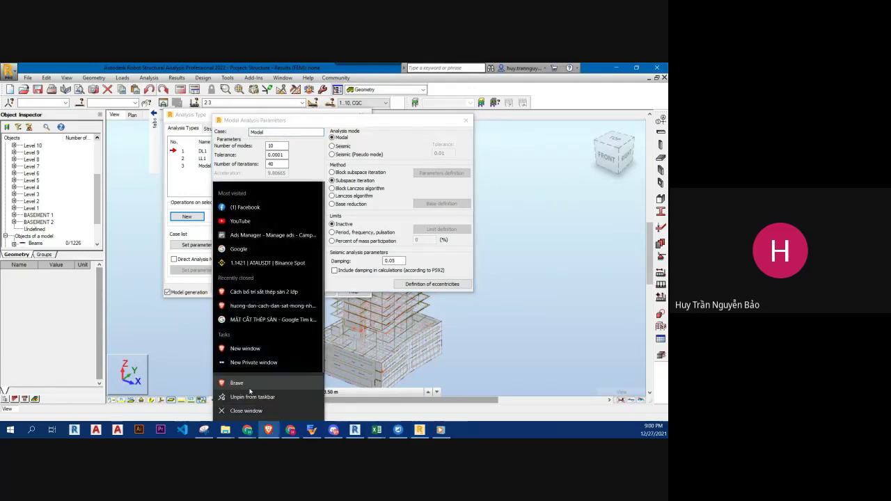
left_click(265, 414)
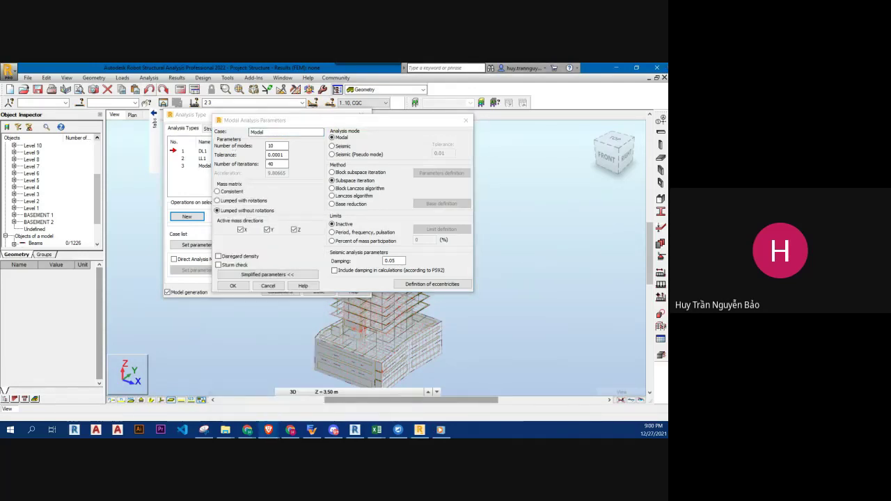
Step: Maximise the new browser window and go to YouTube
left_click_drag(657, 60, 259, 108)
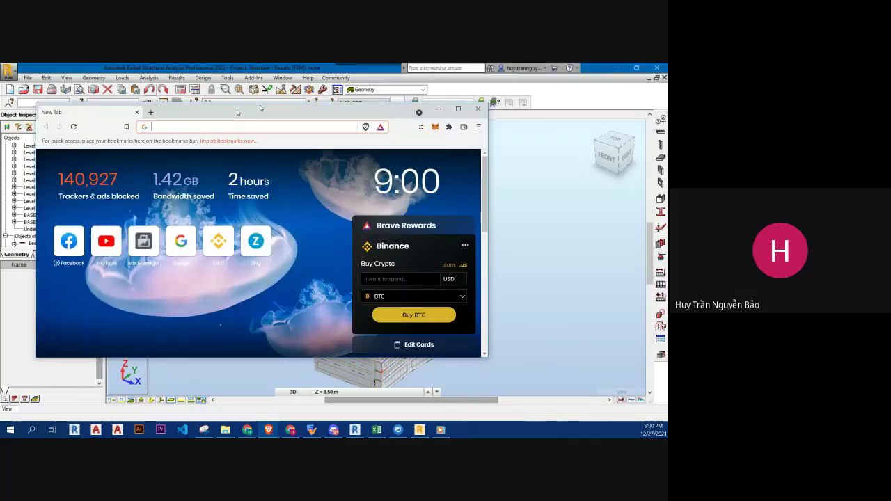
double_click(260, 108)
type("y")
key("Return")
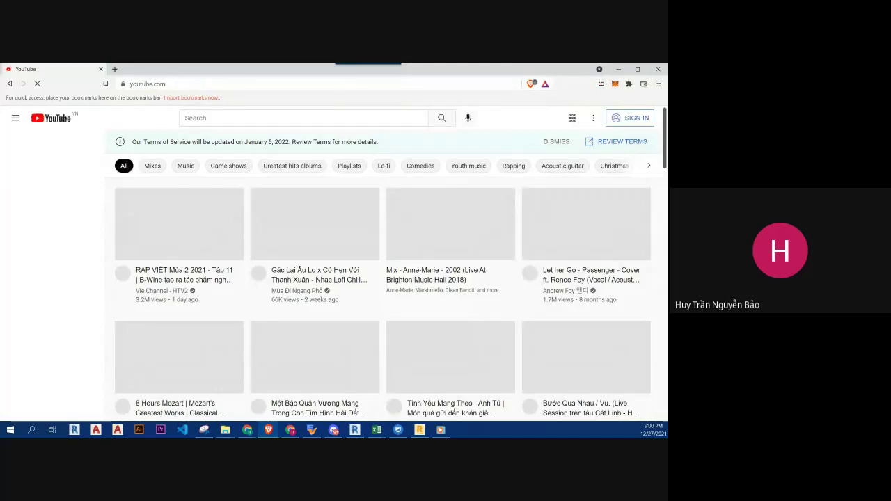
Step: Search YouTube for 'decode bd robot' and open the DECODE BD channel from the results
left_click(185, 118)
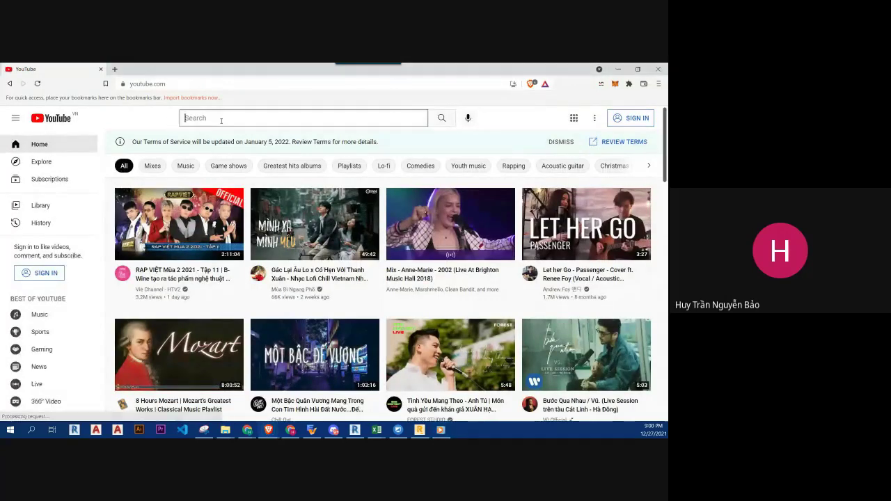
type("de")
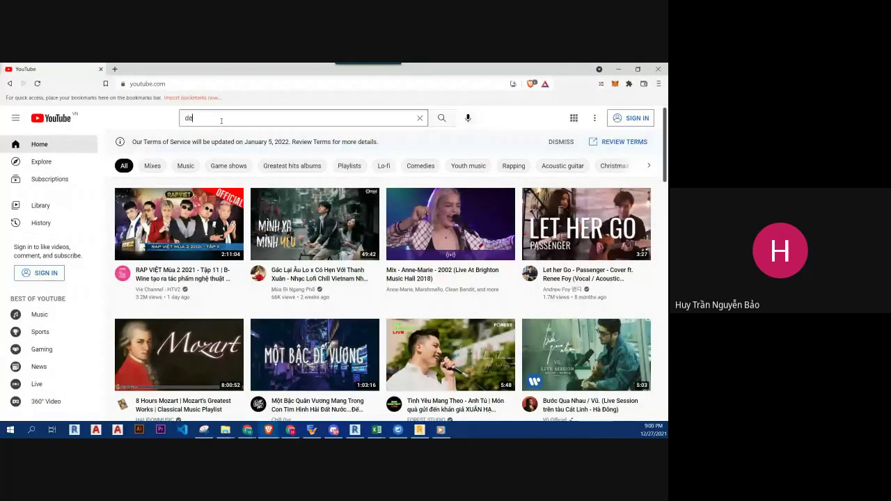
type("code")
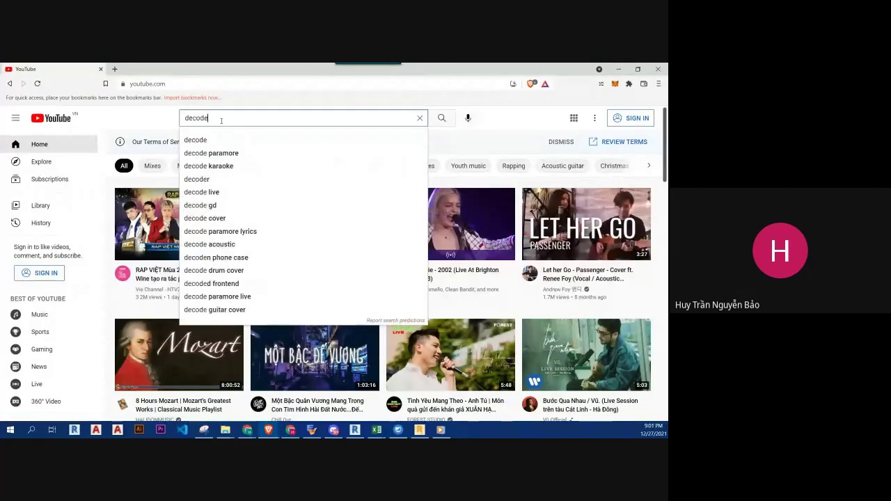
type(" bd rob")
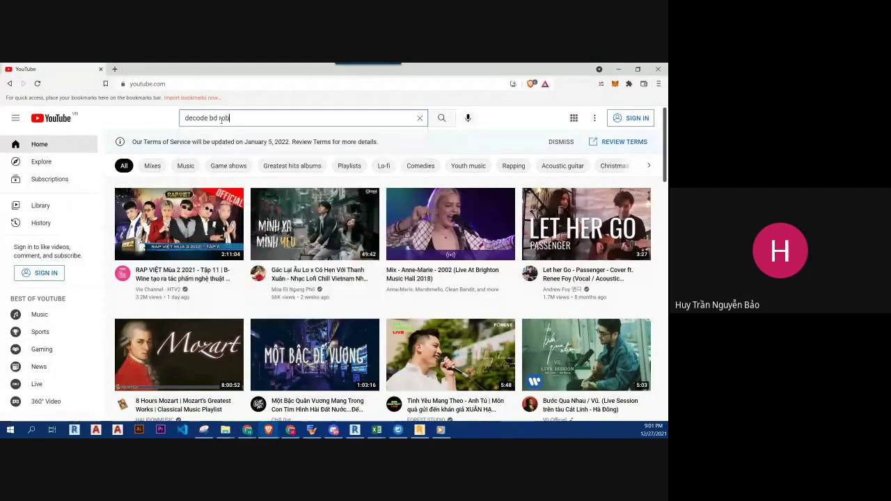
type("ot")
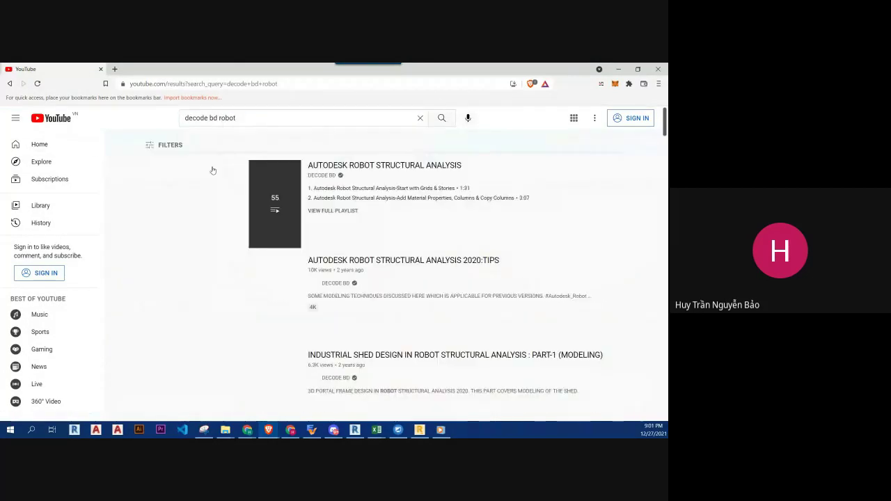
scroll(430, 254, "down", 3)
scroll(418, 251, "down", 3)
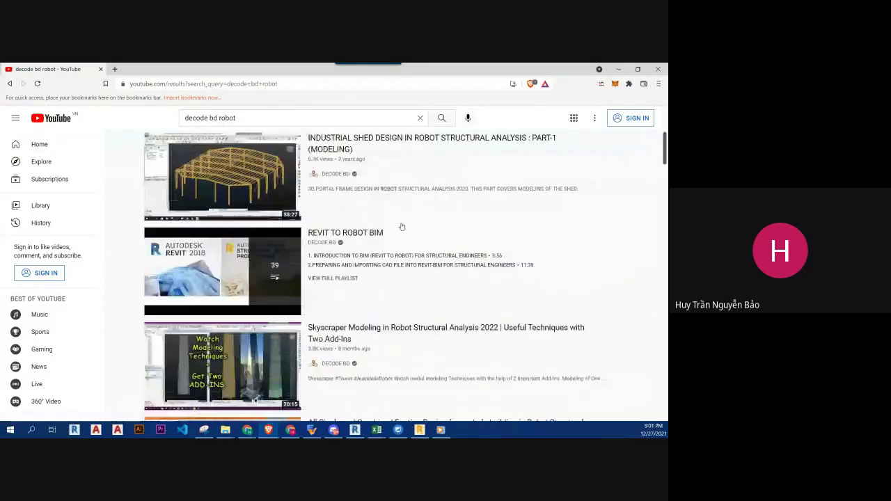
scroll(410, 256, "down", 5)
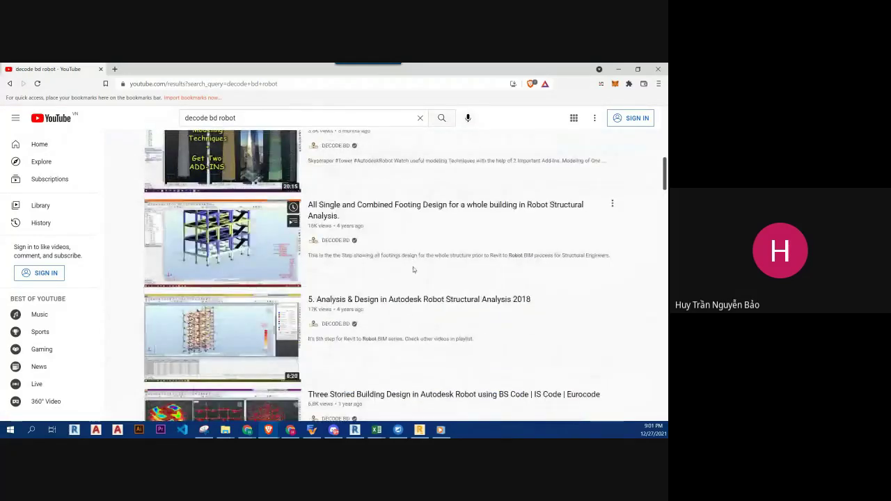
left_click(342, 324)
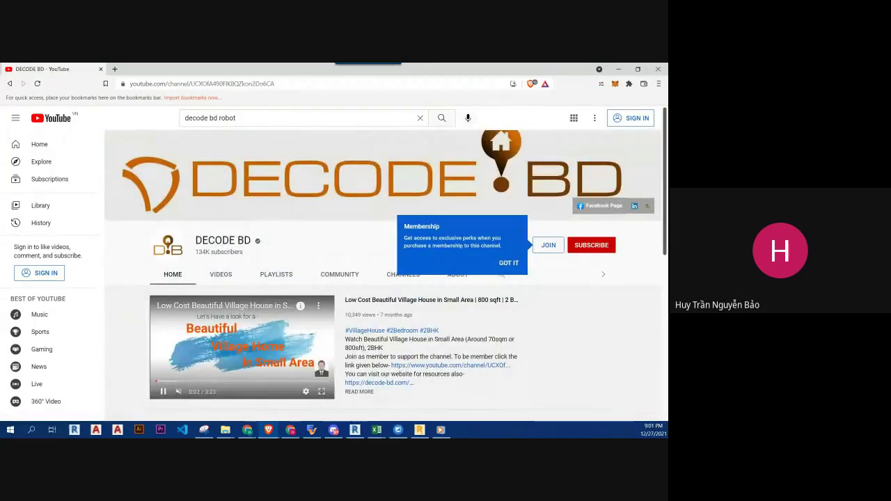
Step: Dismiss the membership popup and switch to the channel's full Videos list
left_click(283, 373)
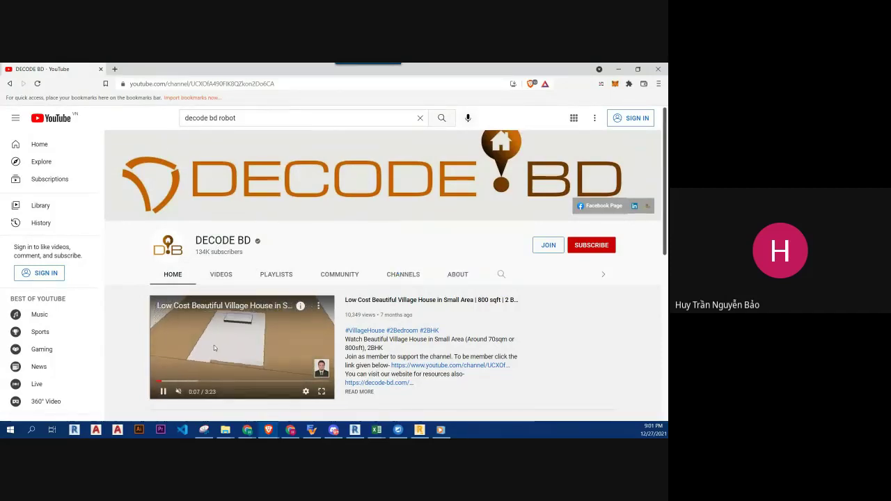
left_click(228, 277)
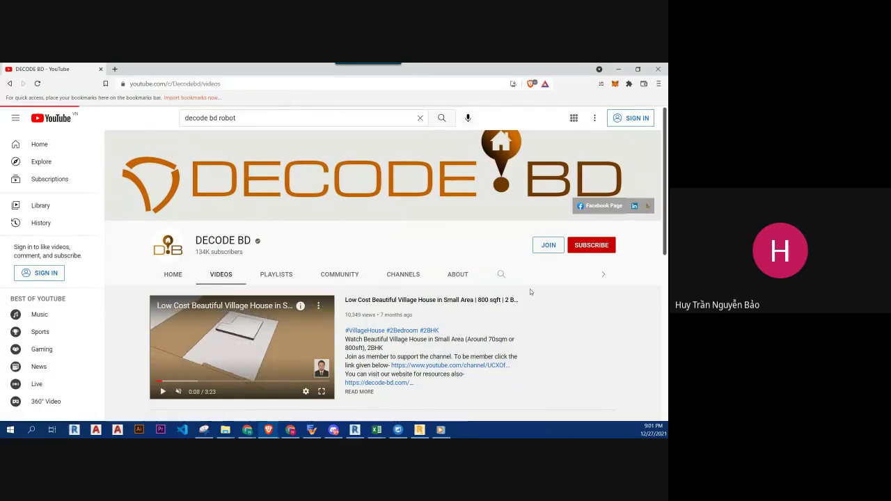
scroll(527, 292, "down", 3)
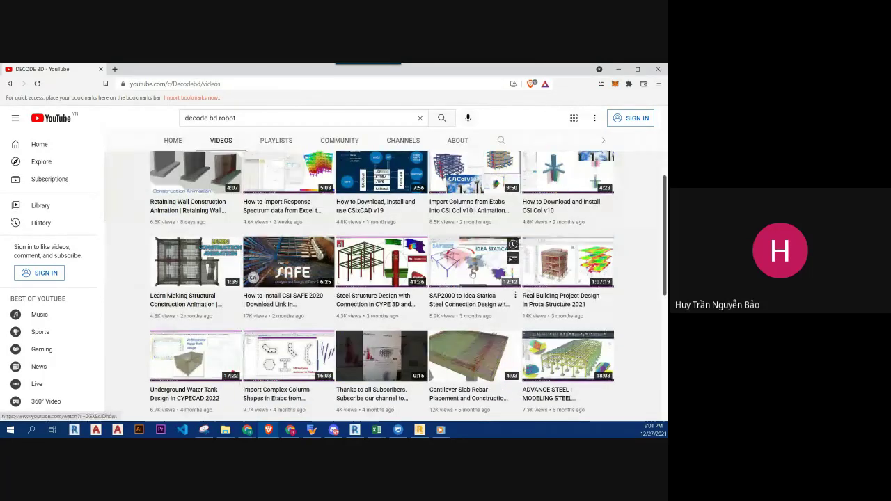
scroll(258, 324, "down", 2)
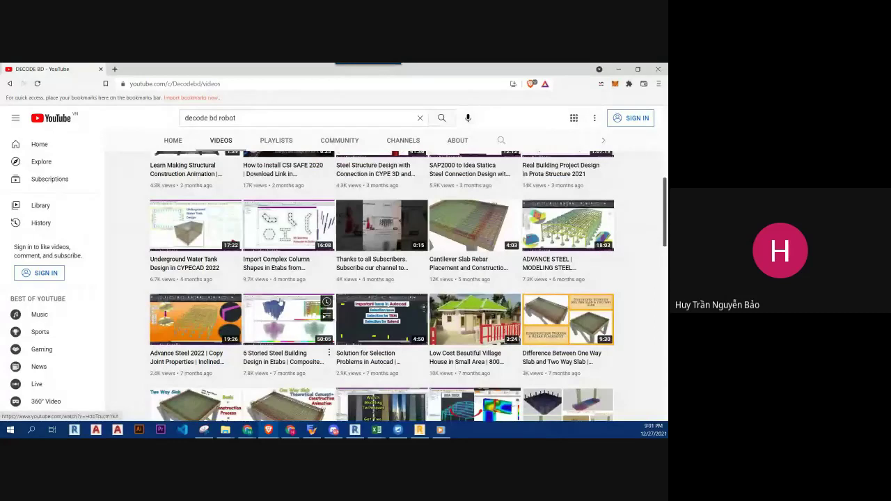
scroll(258, 323, "down", 3)
scroll(318, 277, "up", 5)
scroll(317, 277, "up", 3)
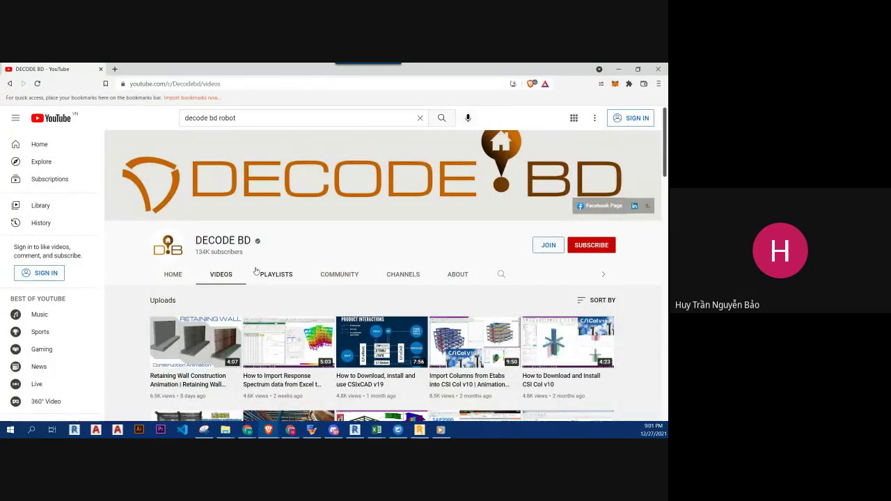
Step: Scroll far down the uploads to the rows of Robot and ETABS tutorials
scroll(255, 271, "down", 3)
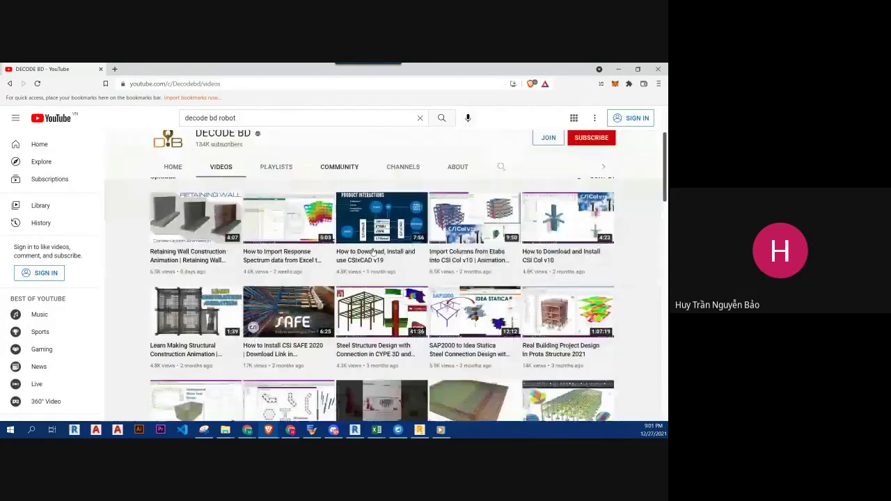
scroll(360, 309, "down", 2)
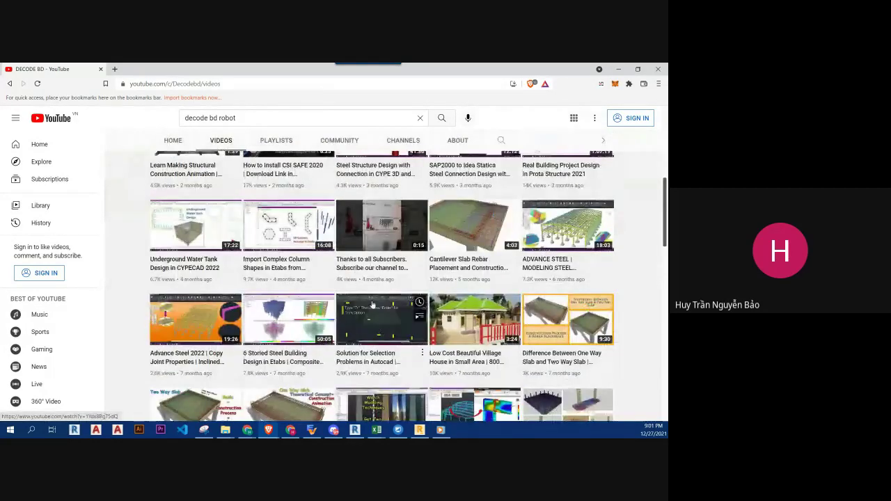
scroll(360, 309, "down", 1)
scroll(360, 309, "down", 2)
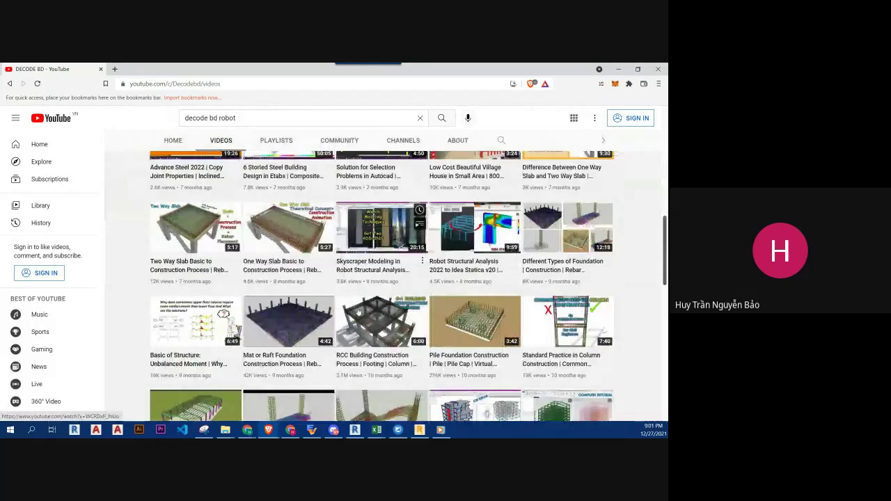
scroll(357, 311, "down", 2)
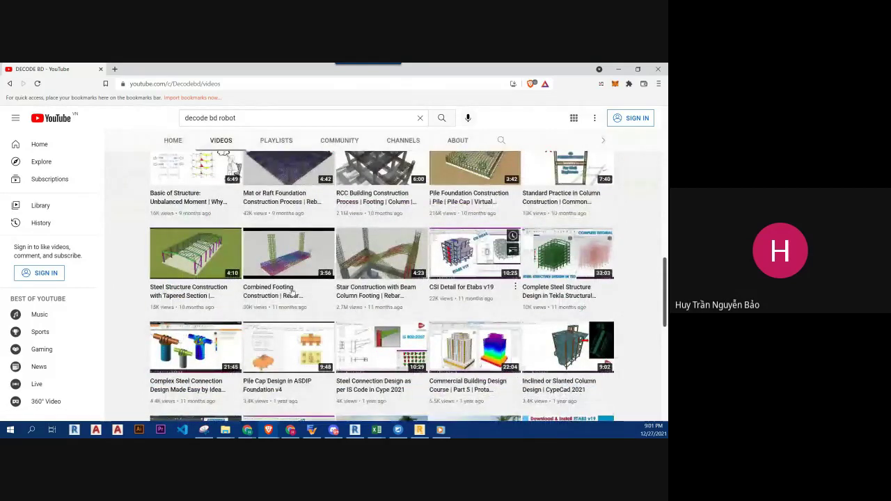
scroll(397, 329, "down", 2)
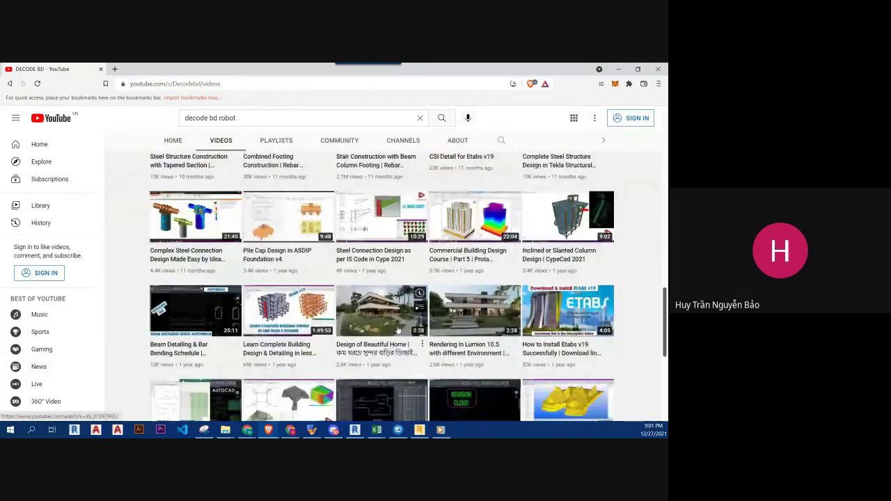
scroll(398, 330, "down", 3)
scroll(386, 327, "down", 1)
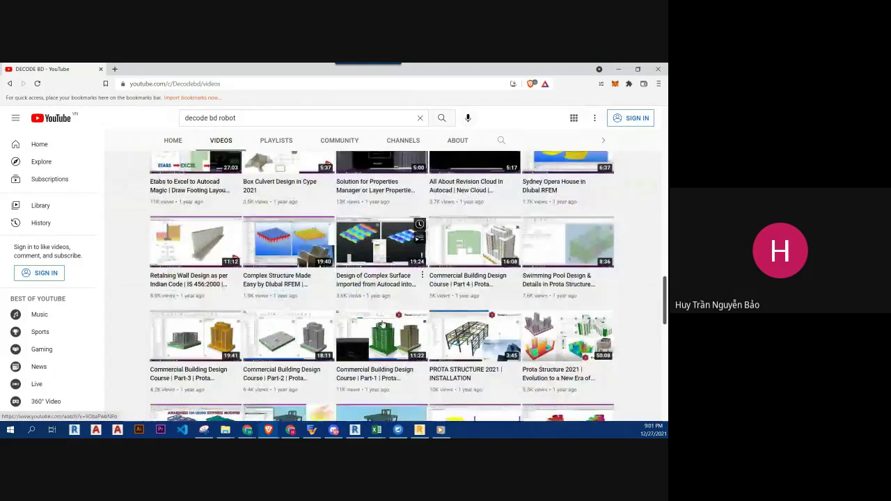
scroll(202, 298, "down", 1)
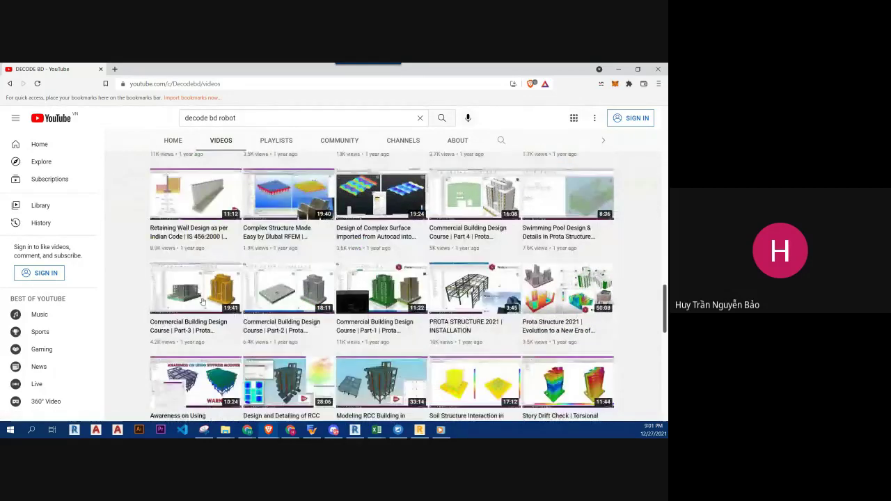
mouse_move(288, 336)
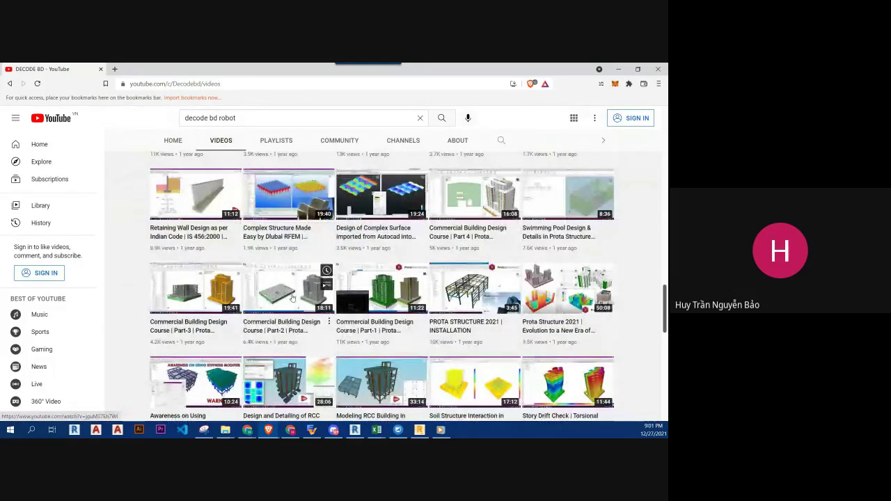
scroll(292, 298, "down", 2)
scroll(292, 298, "down", 1)
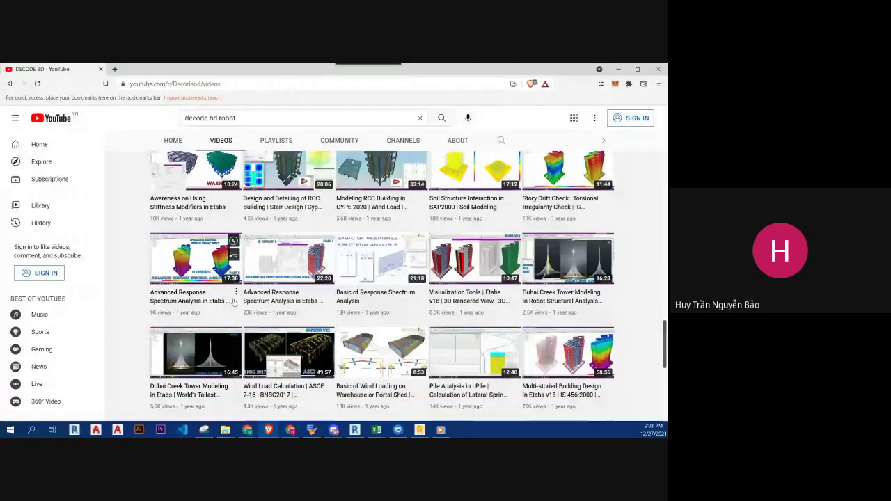
scroll(459, 330, "down", 1)
scroll(439, 332, "down", 1)
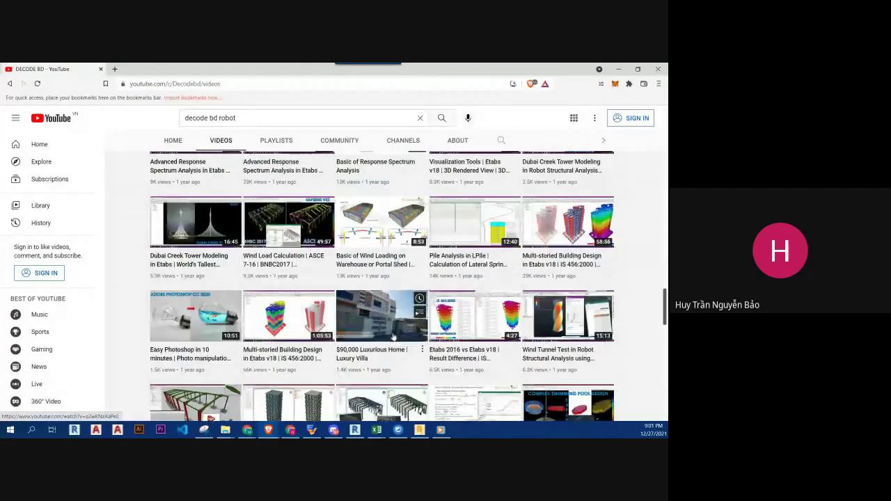
scroll(393, 336, "down", 2)
scroll(393, 337, "down", 1)
scroll(393, 336, "down", 1)
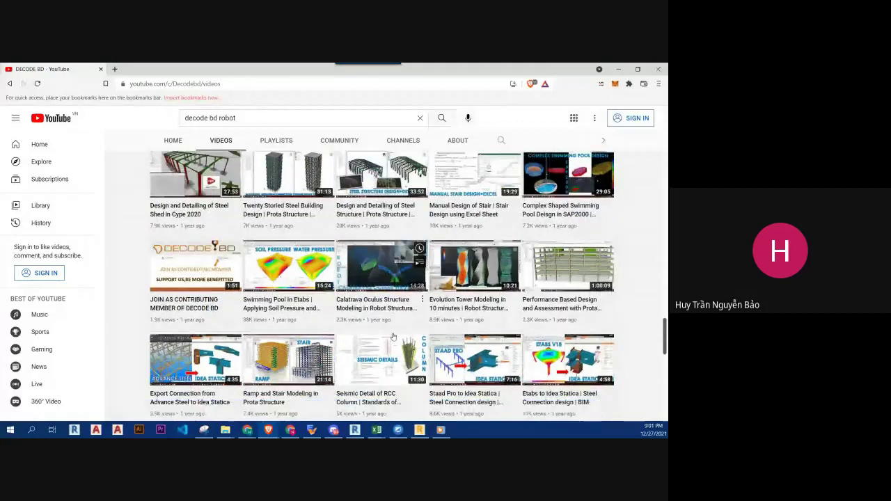
scroll(393, 334, "down", 1)
scroll(393, 337, "down", 2)
scroll(393, 336, "down", 1)
scroll(394, 336, "down", 1)
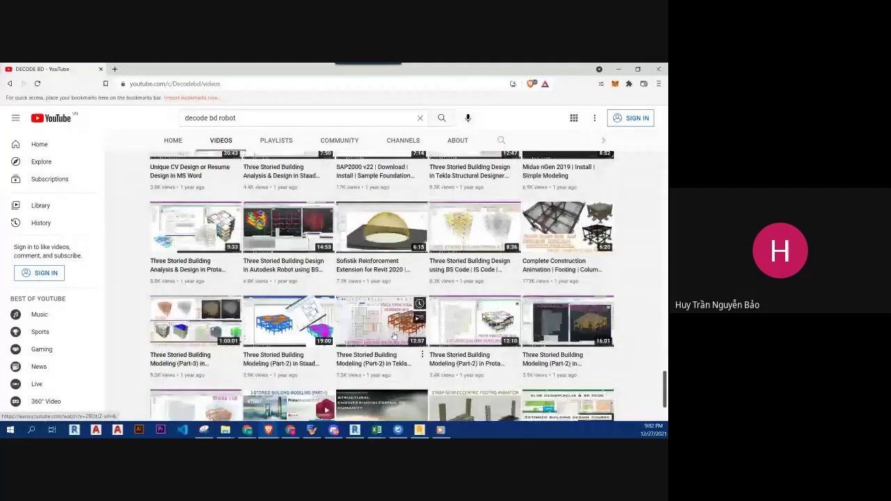
scroll(394, 335, "down", 2)
scroll(394, 335, "down", 2)
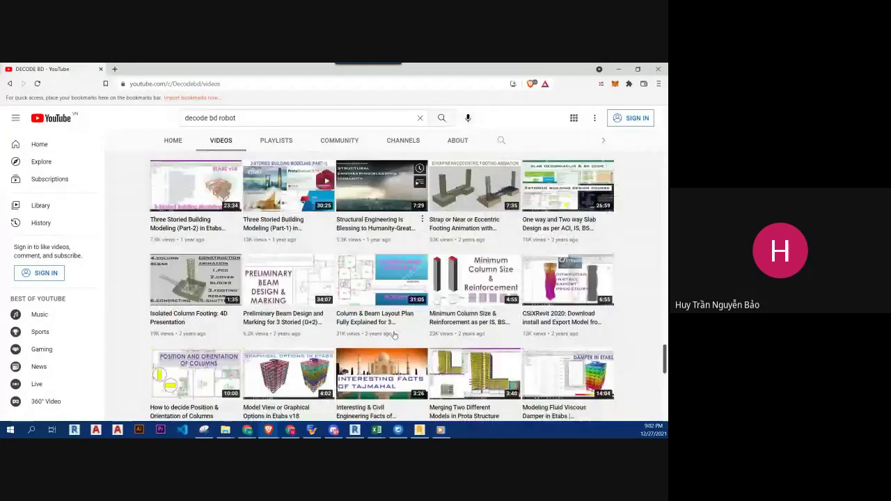
scroll(393, 335, "down", 1)
scroll(394, 336, "down", 2)
scroll(394, 335, "down", 1)
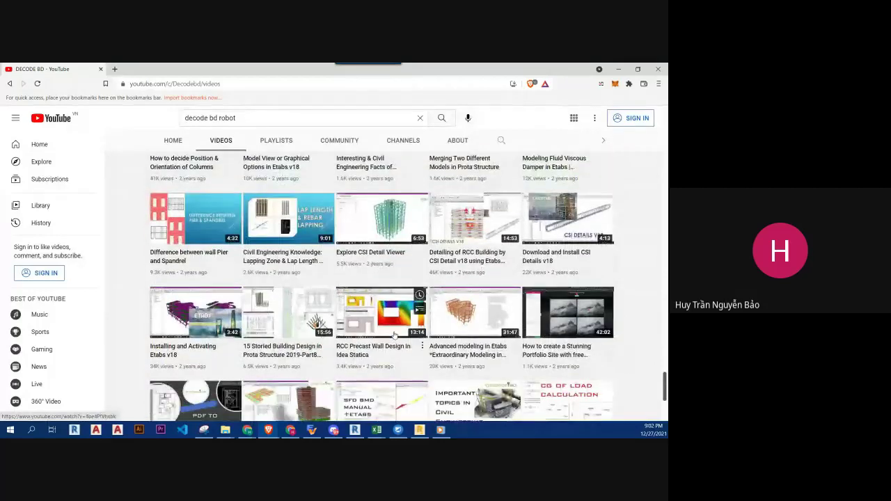
scroll(402, 338, "down", 1)
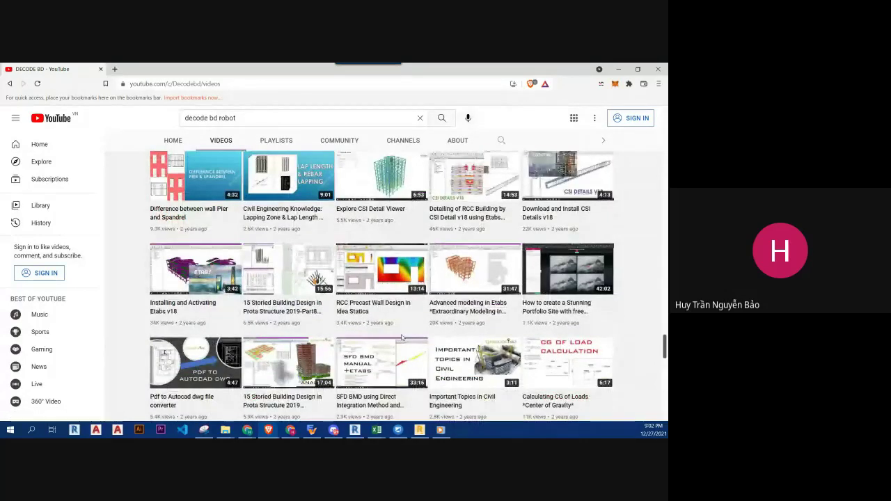
scroll(402, 337, "down", 2)
scroll(402, 338, "down", 2)
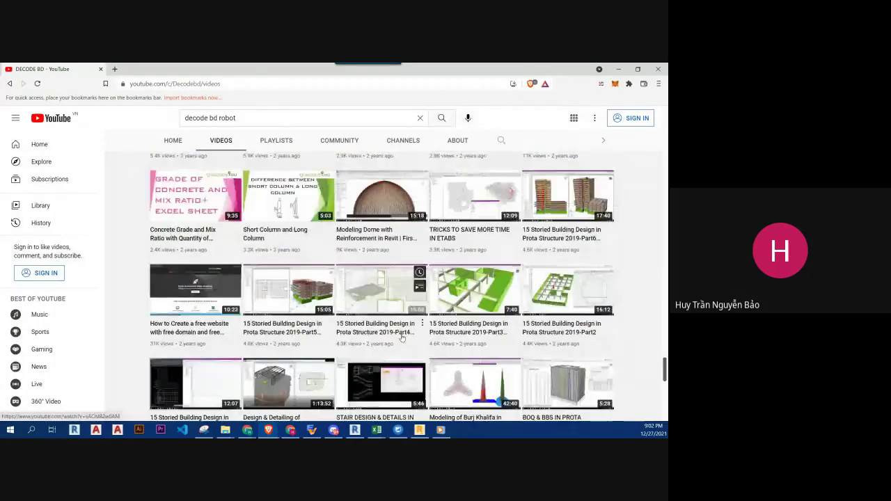
scroll(401, 337, "down", 2)
scroll(402, 338, "down", 2)
scroll(402, 338, "down", 1)
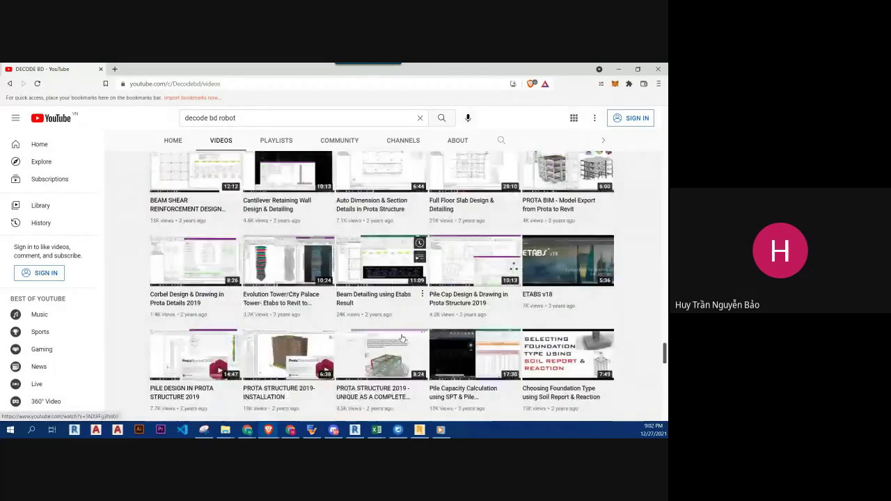
scroll(402, 337, "down", 2)
scroll(401, 338, "down", 2)
scroll(402, 337, "down", 3)
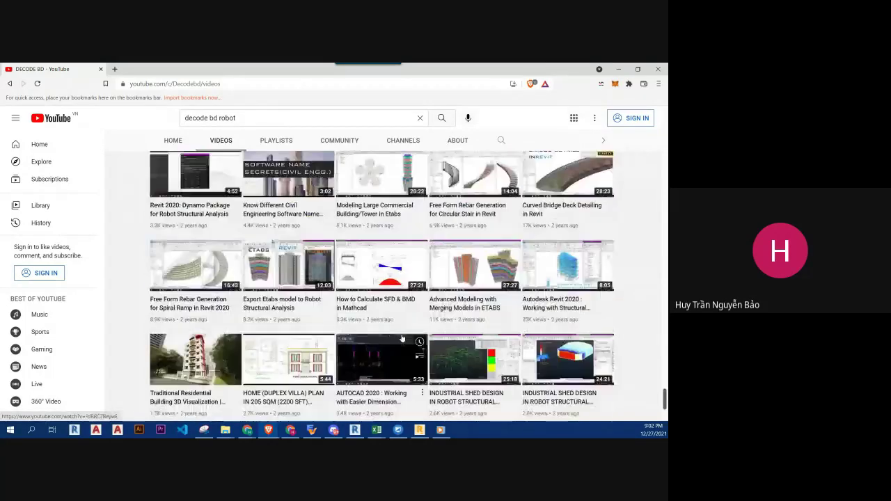
mouse_move(567, 264)
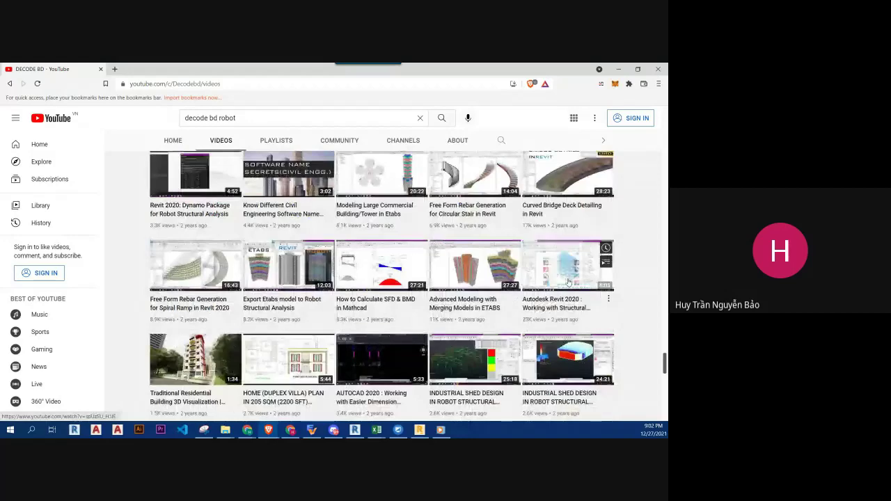
scroll(575, 280, "down", 2)
scroll(574, 282, "down", 2)
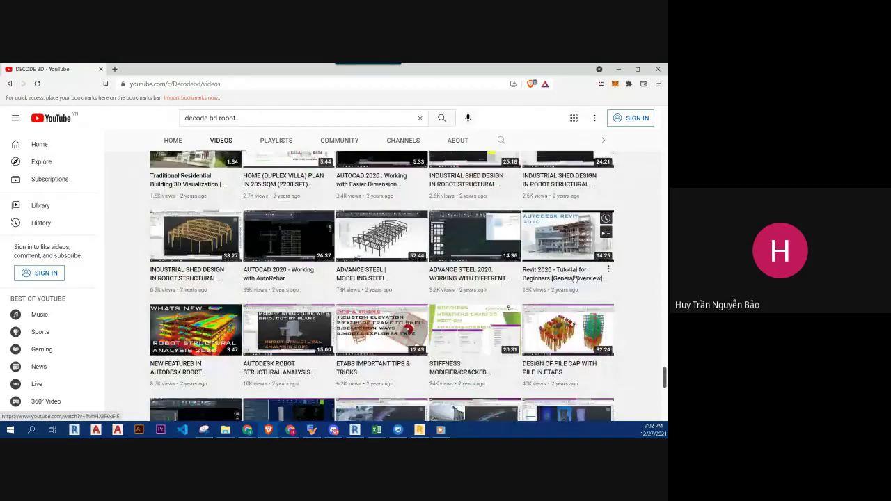
scroll(572, 281, "down", 2)
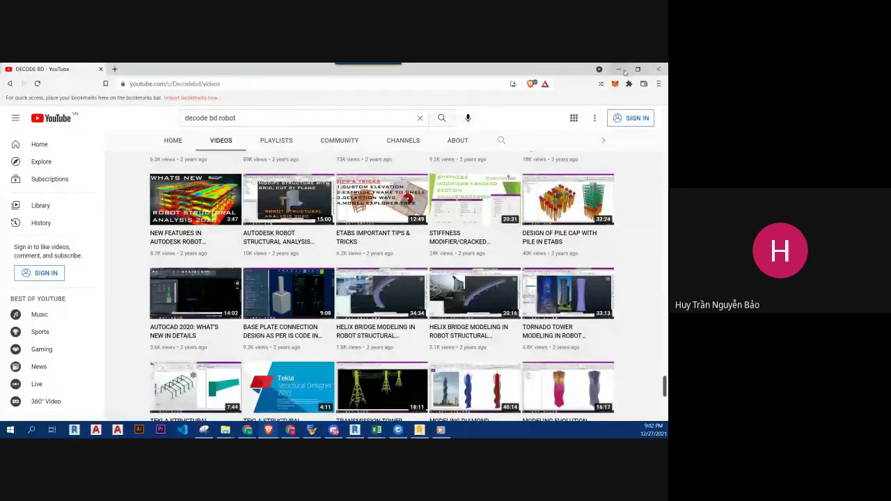
Step: Minimise the browser and confirm 10 modes with lumped masses without rotations
left_click(620, 70)
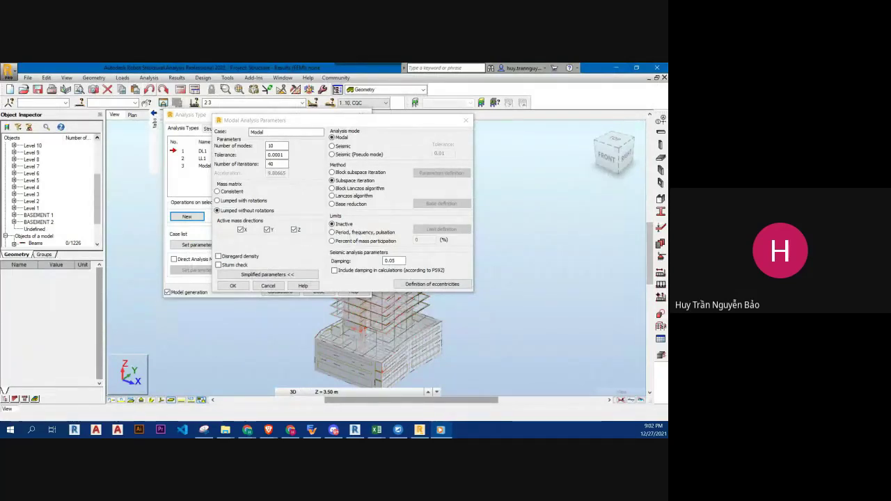
left_click(234, 286)
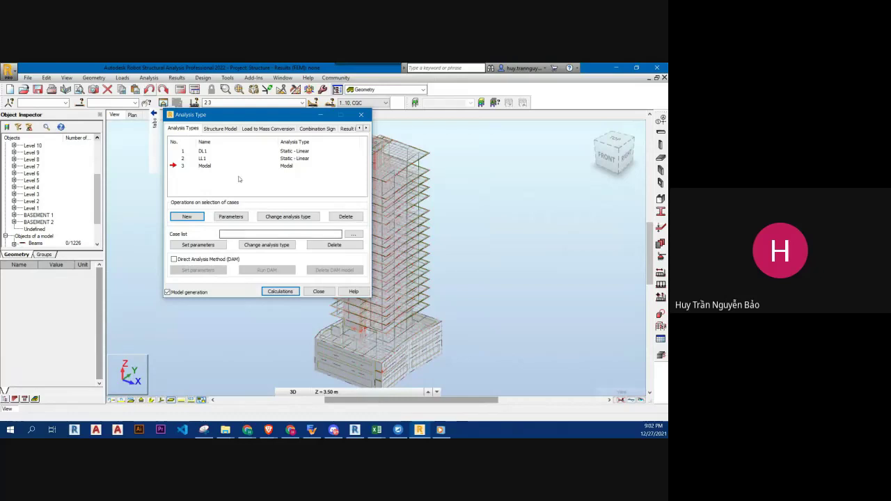
Step: Add load case 1 (DL1) as XYZ global mass in the Z- direction, coefficient 1.00
left_click(270, 129)
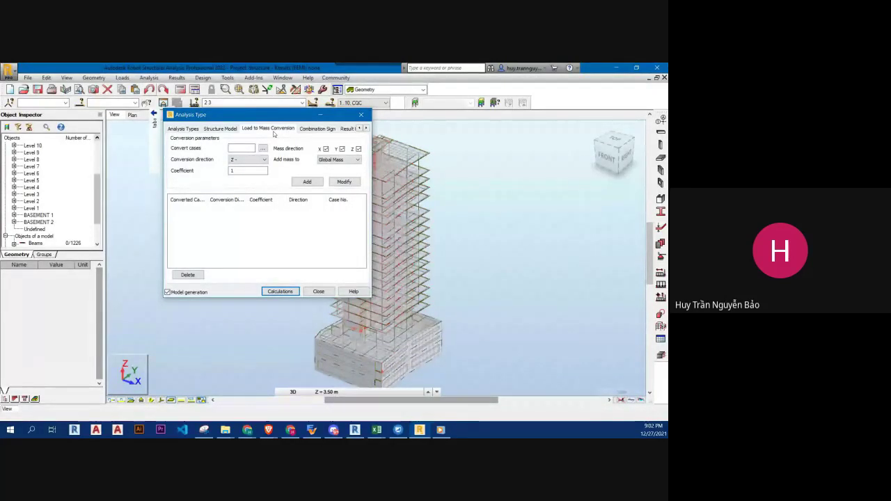
left_click(242, 148)
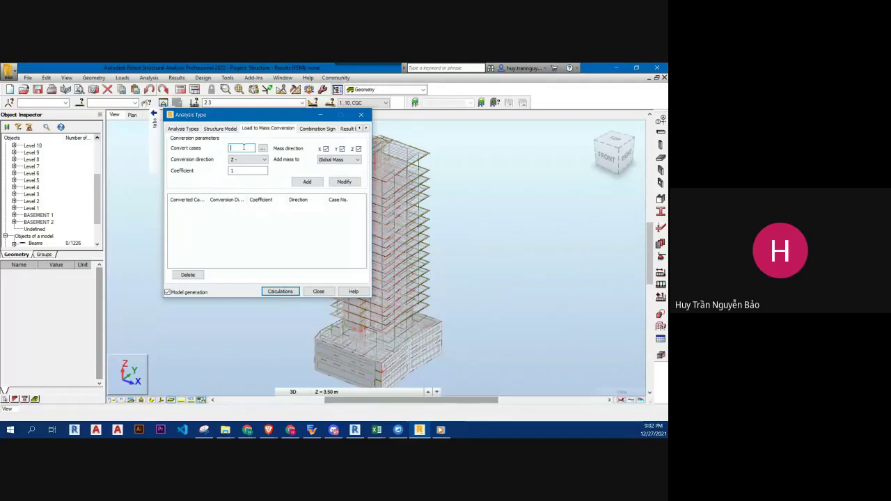
type("1")
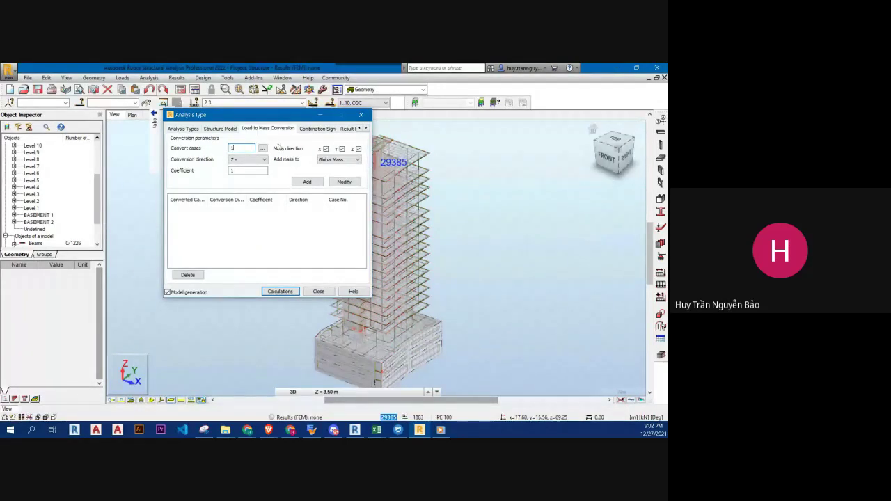
left_click(264, 149)
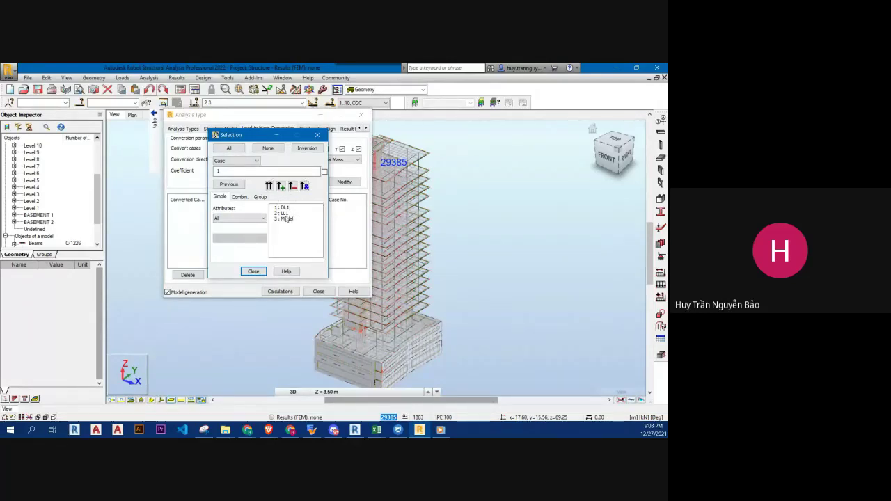
left_click(253, 271)
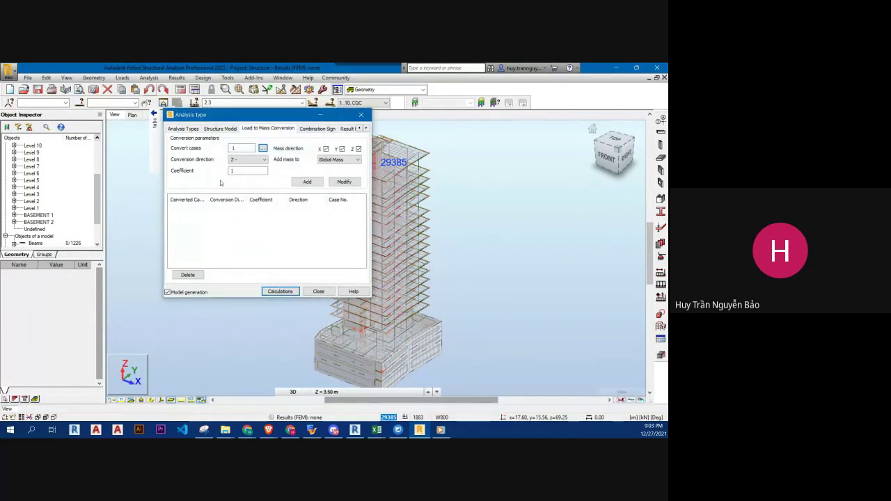
left_click(243, 170)
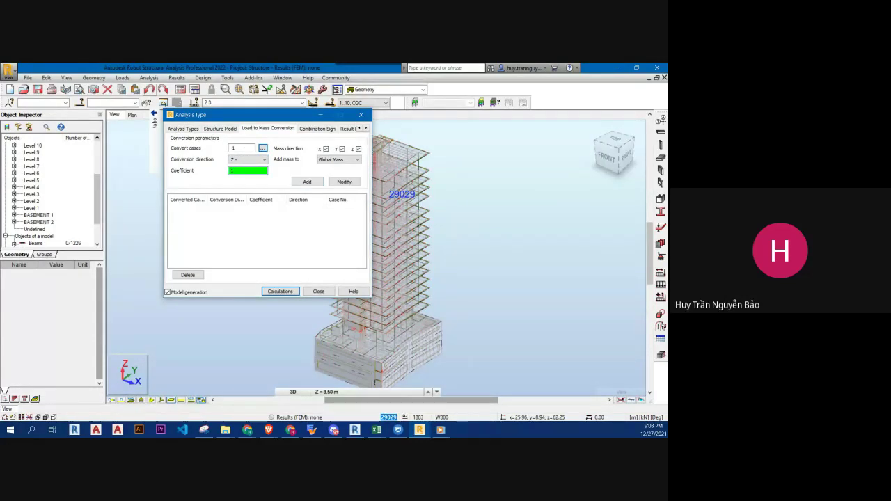
left_click(400, 202)
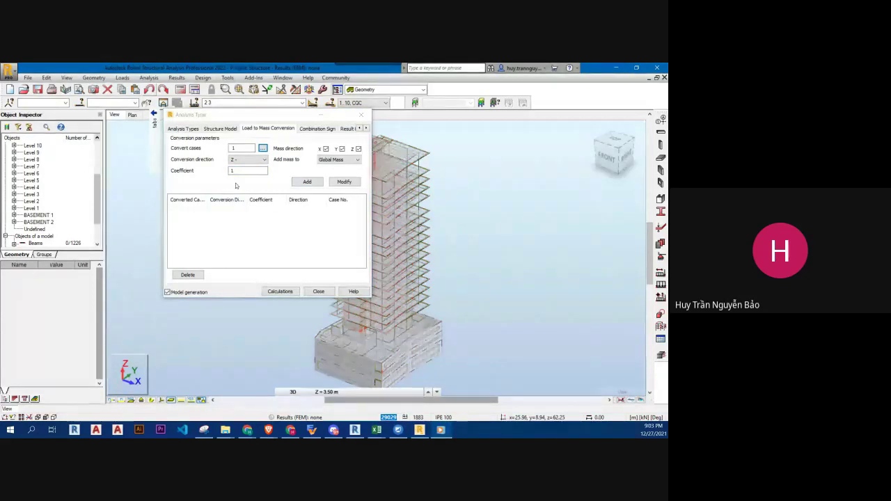
left_click(307, 182)
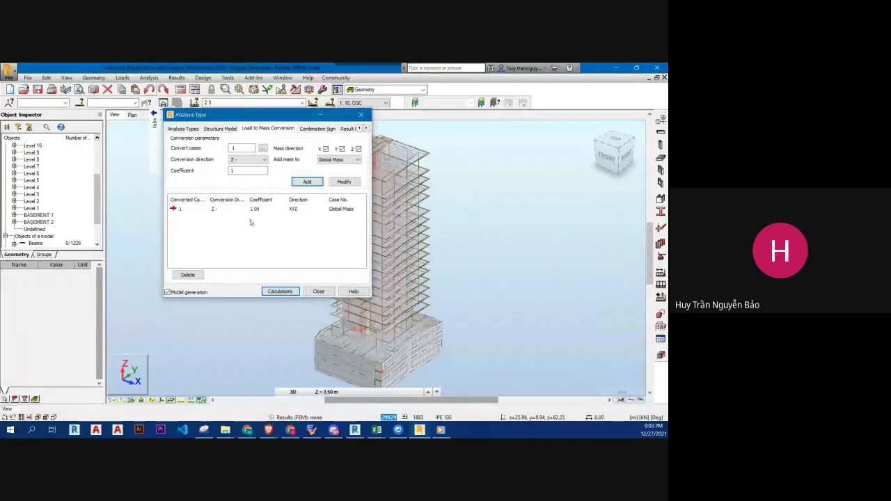
Step: Add load case 2 as XYZ global mass in the Z- direction, coefficient 0.50
type("2")
left_click(240, 170)
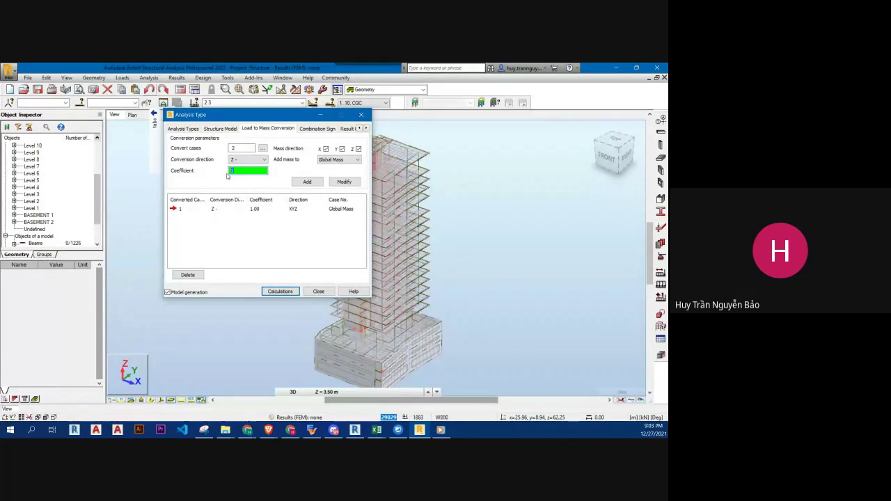
type("0.5")
left_click(307, 181)
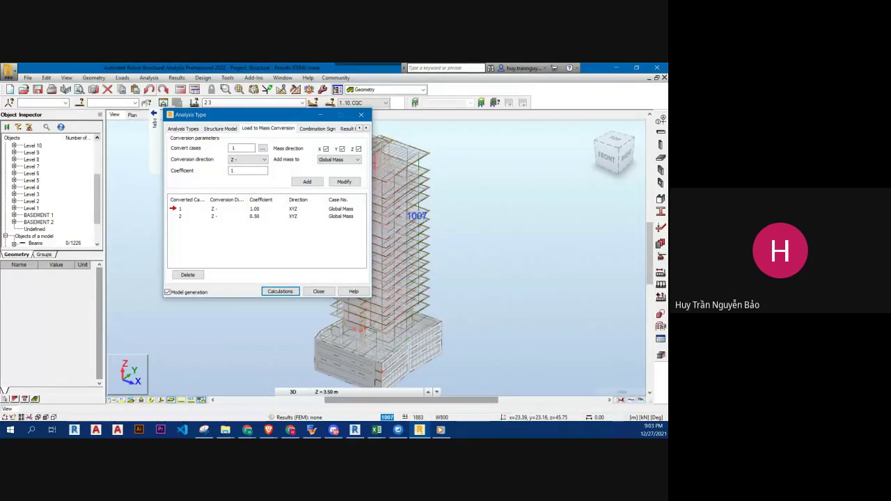
key("Return")
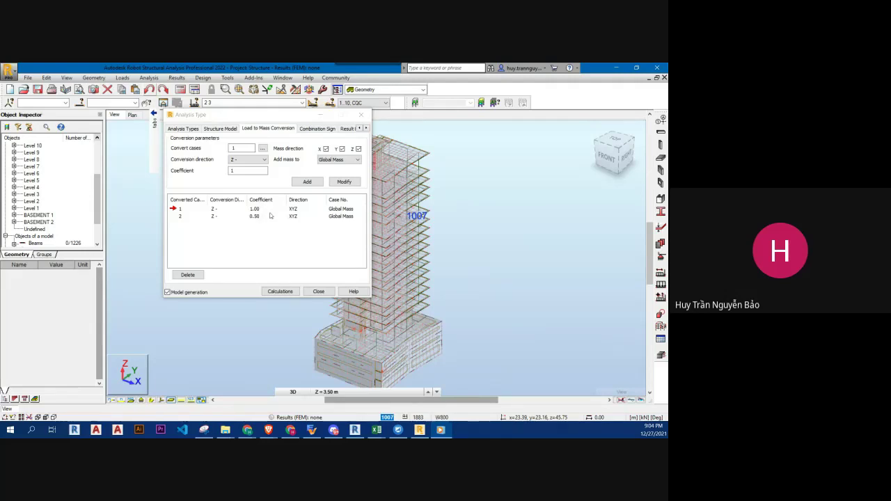
Step: Run the calculations until the type 3 instability warning at node 11906 (UZ) appears
left_click(280, 291)
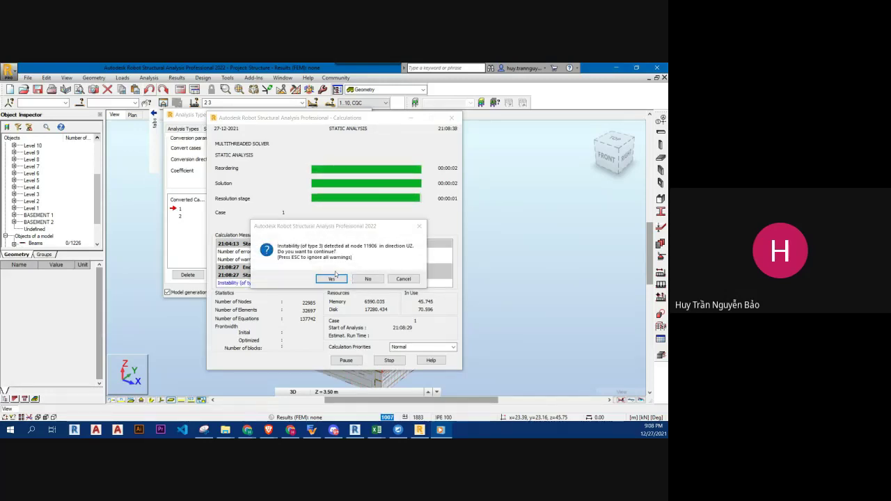
Step: Accept both instability warnings so static and modal runs finish with FEM results available
left_click(332, 279)
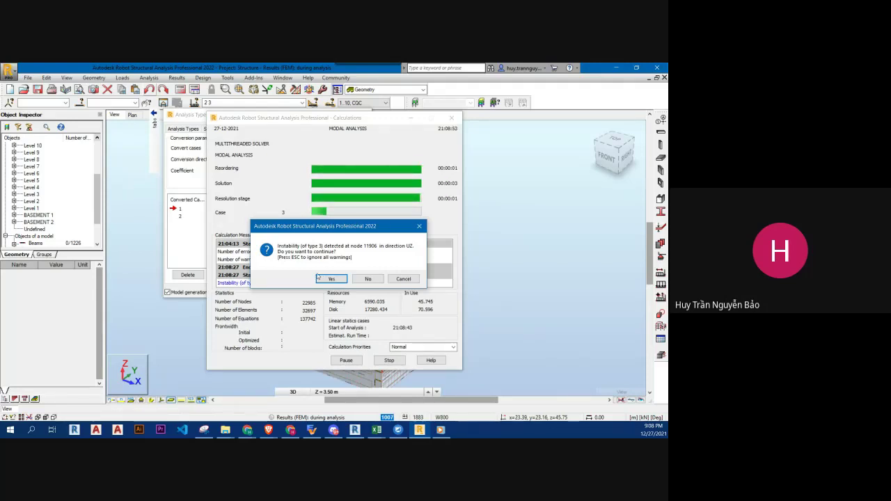
left_click(319, 278)
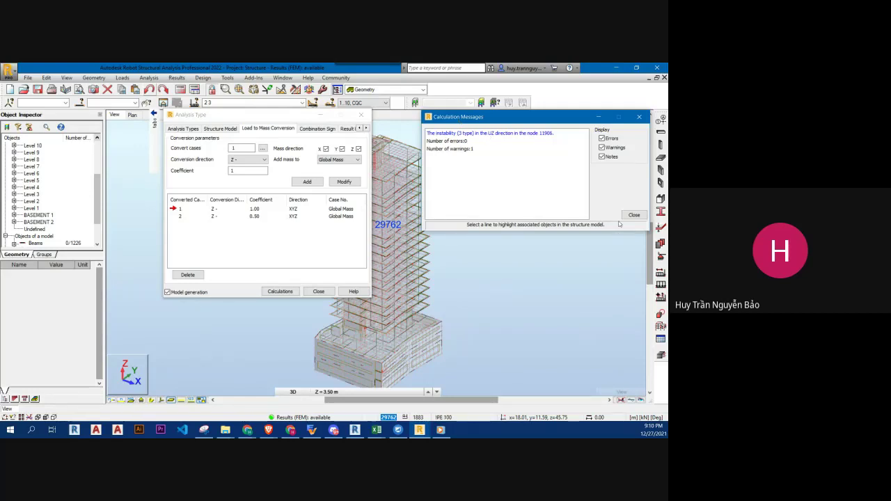
Step: Close Calculation Messages and show the analysis cases DL1, LL1 and Modal
left_click(633, 215)
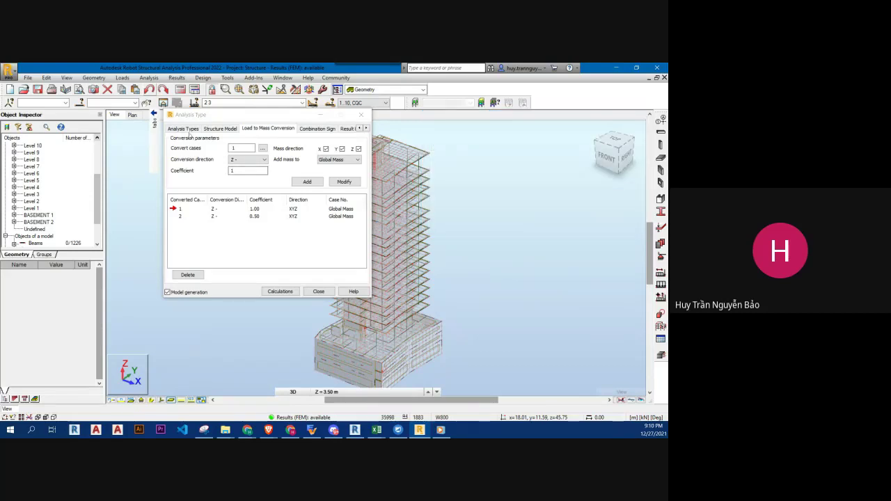
left_click(186, 129)
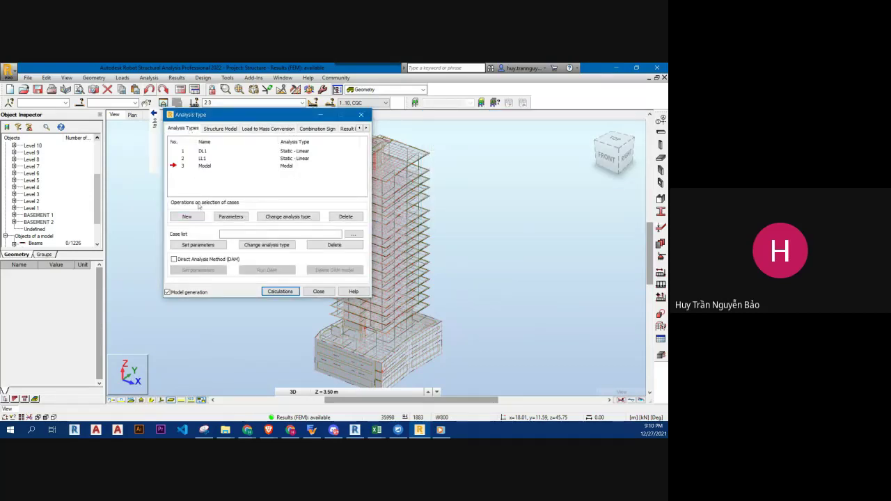